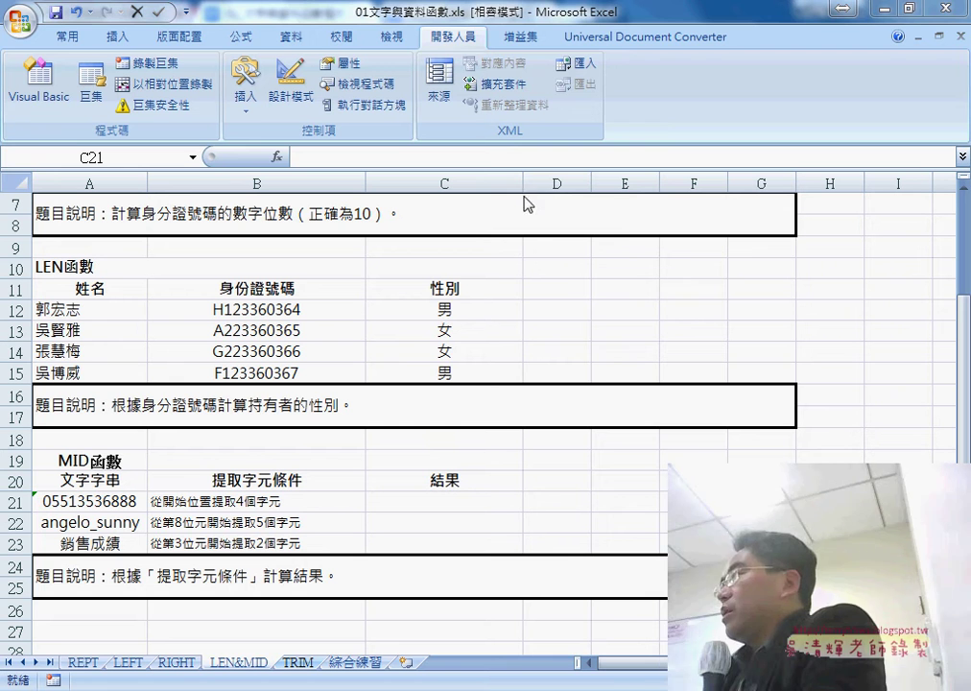
Enter =MID(A21,1,4) in C21 using MID from the 文字 function category.
left_click(483, 503)
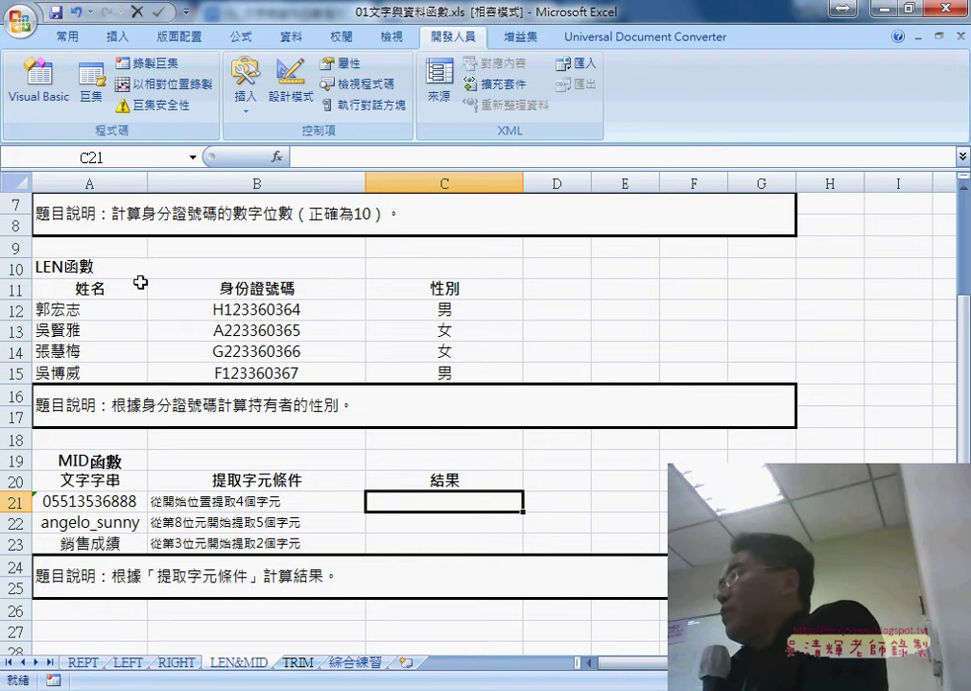
left_click(276, 156)
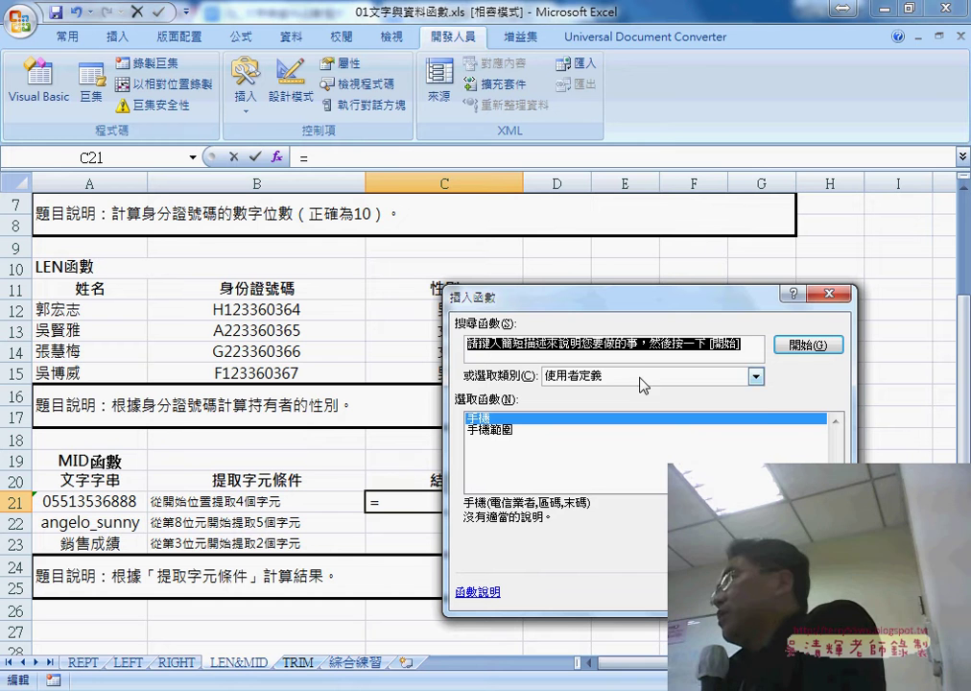
left_click(639, 377)
left_click(635, 470)
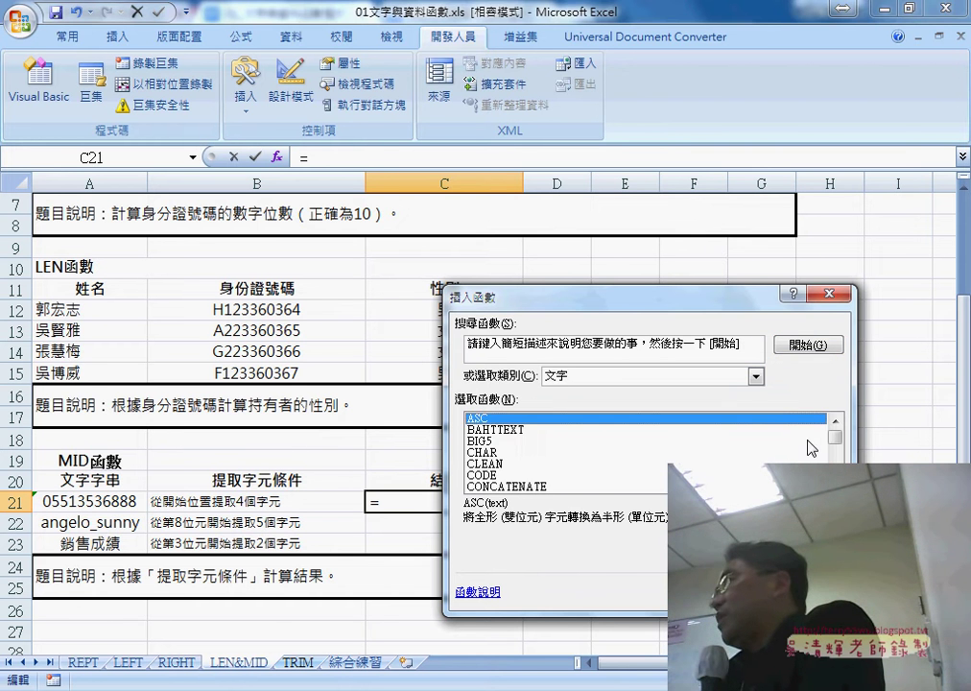
left_click_drag(834, 438, 836, 455)
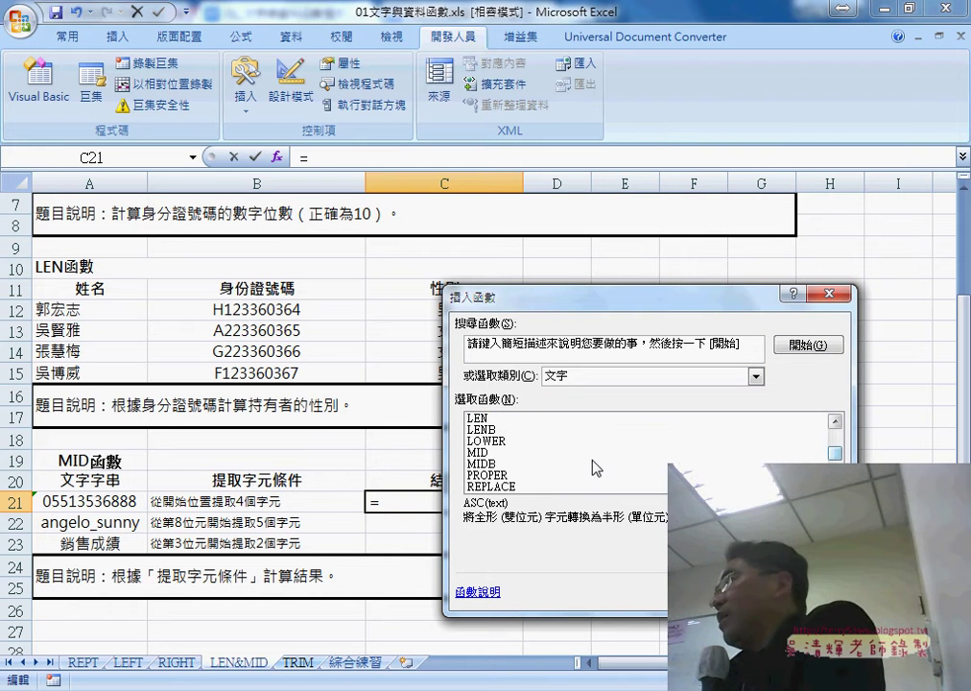
double_click(592, 453)
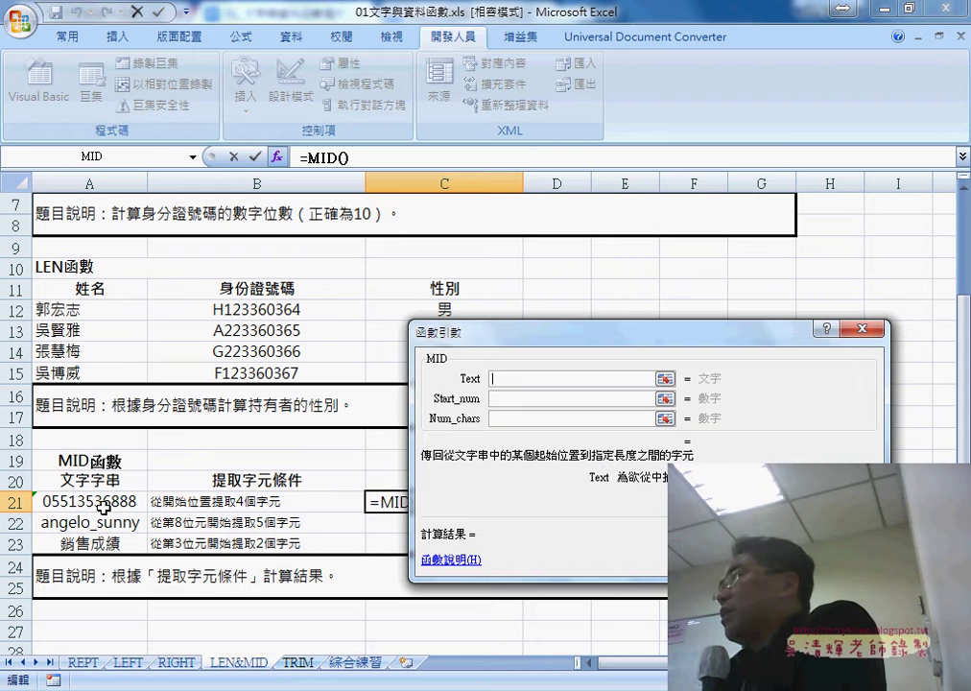
left_click(103, 507)
left_click(514, 398)
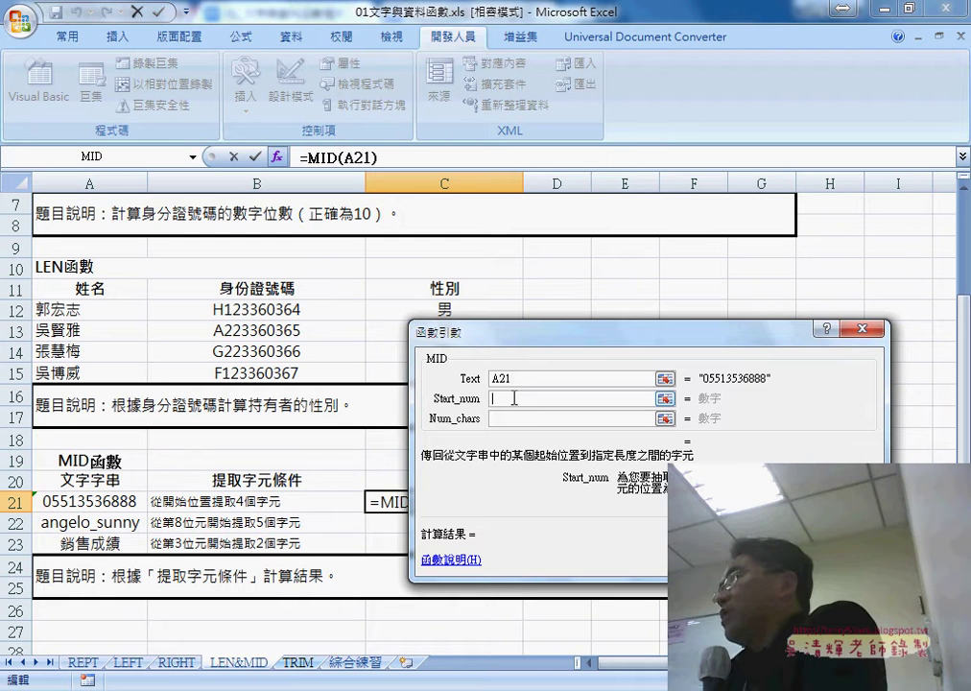
type("1")
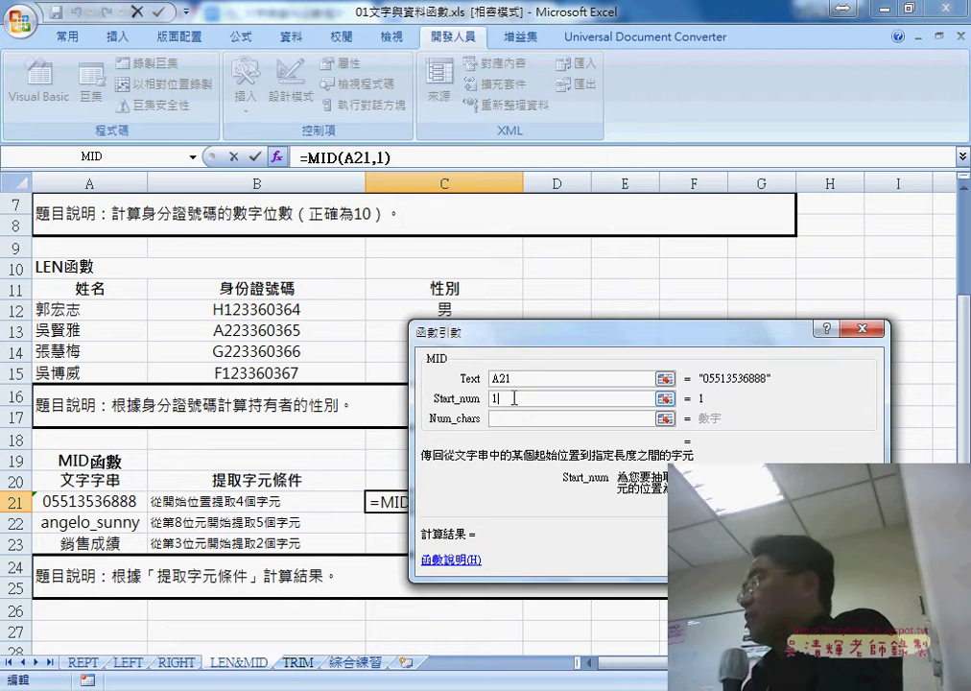
left_click(516, 418)
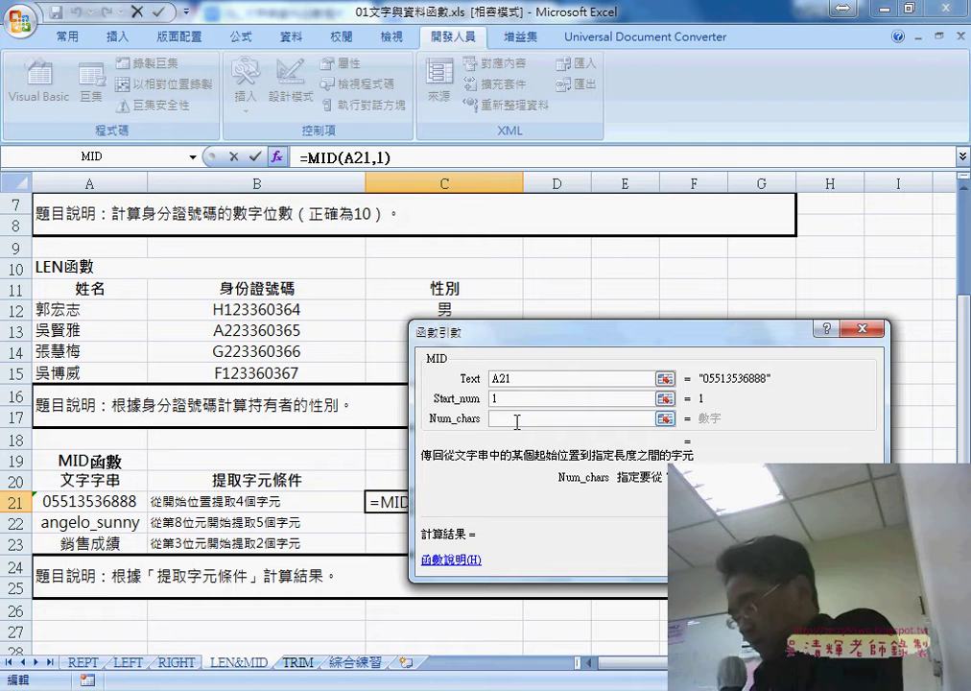
type("4")
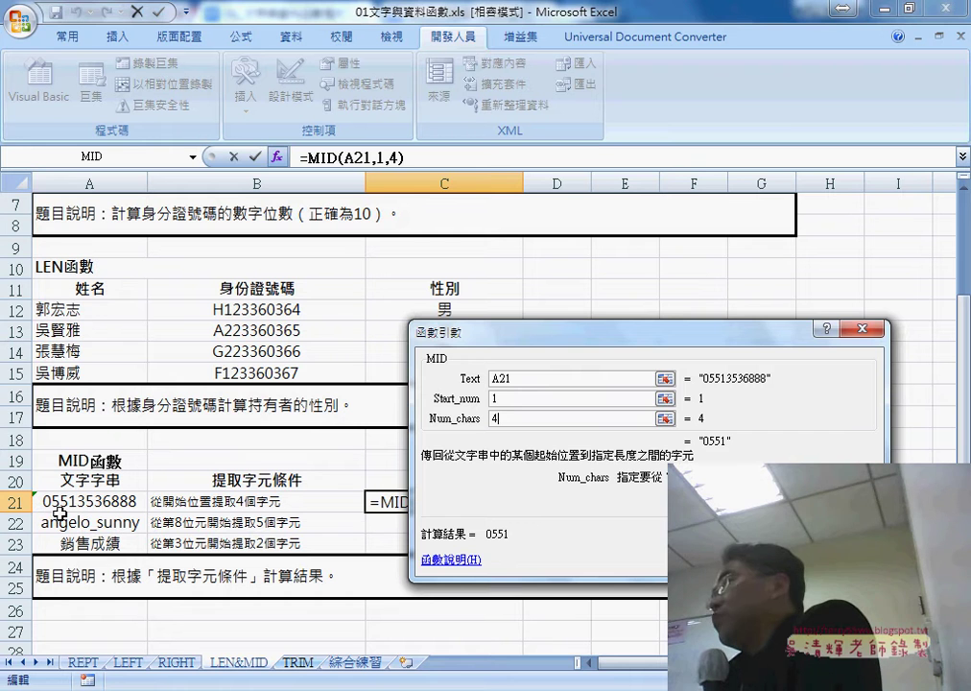
key("Return")
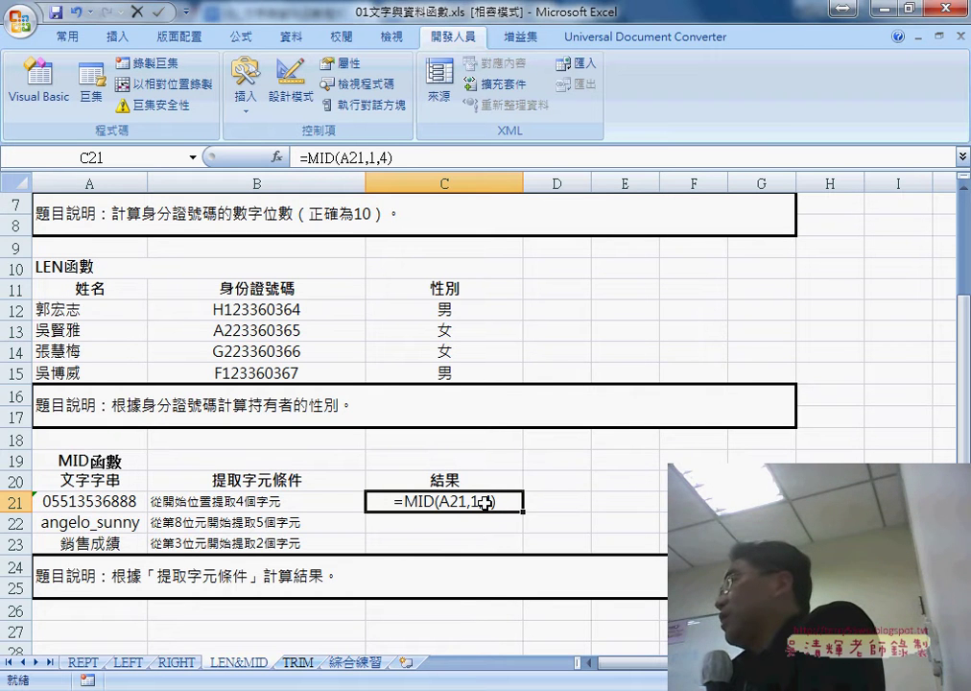
Change C21's number format from Text to 通用格式 (General) in 儲存格格式.
right_click(505, 502)
left_click(480, 502)
right_click(468, 501)
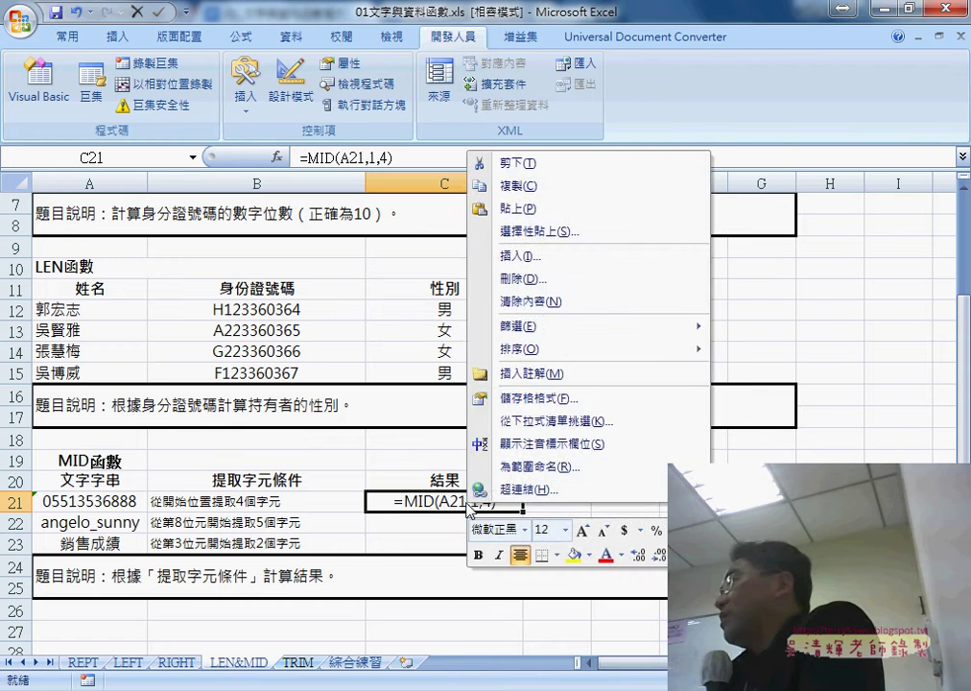
left_click(523, 398)
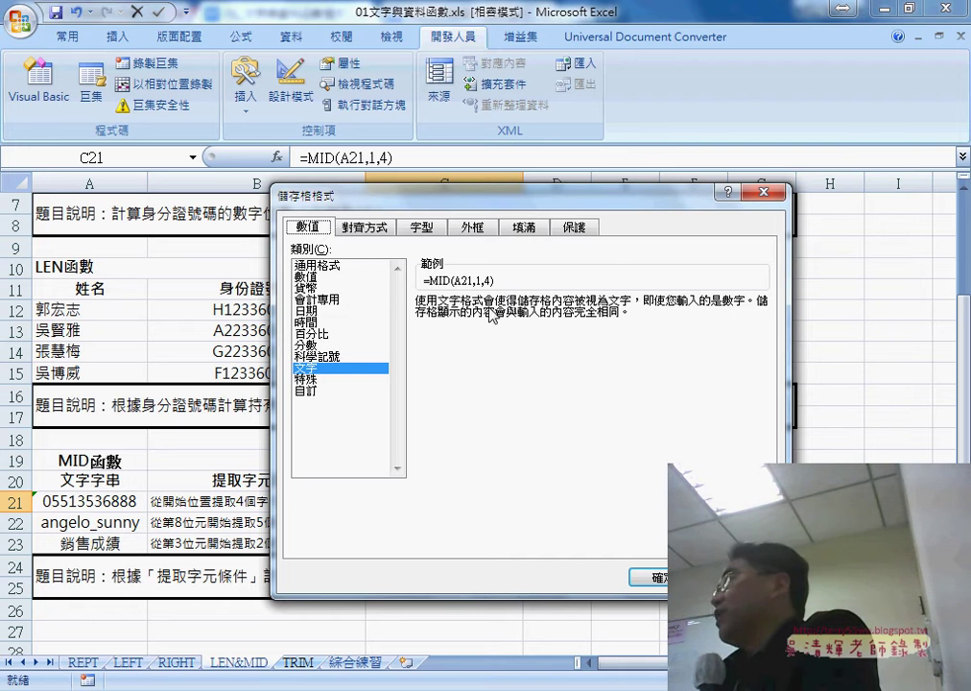
left_click(329, 266)
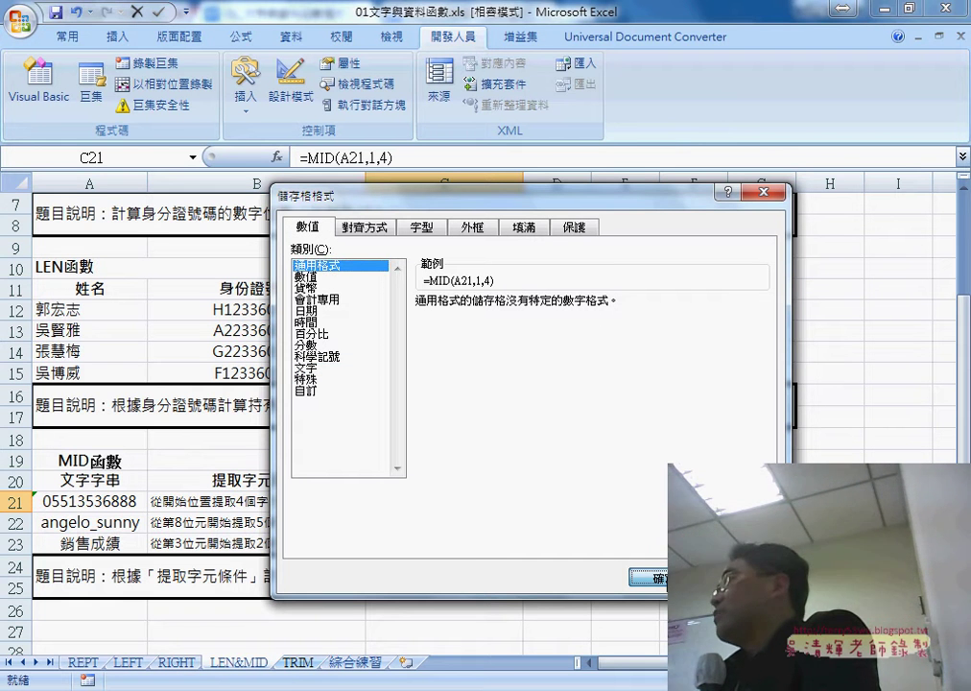
left_click(662, 576)
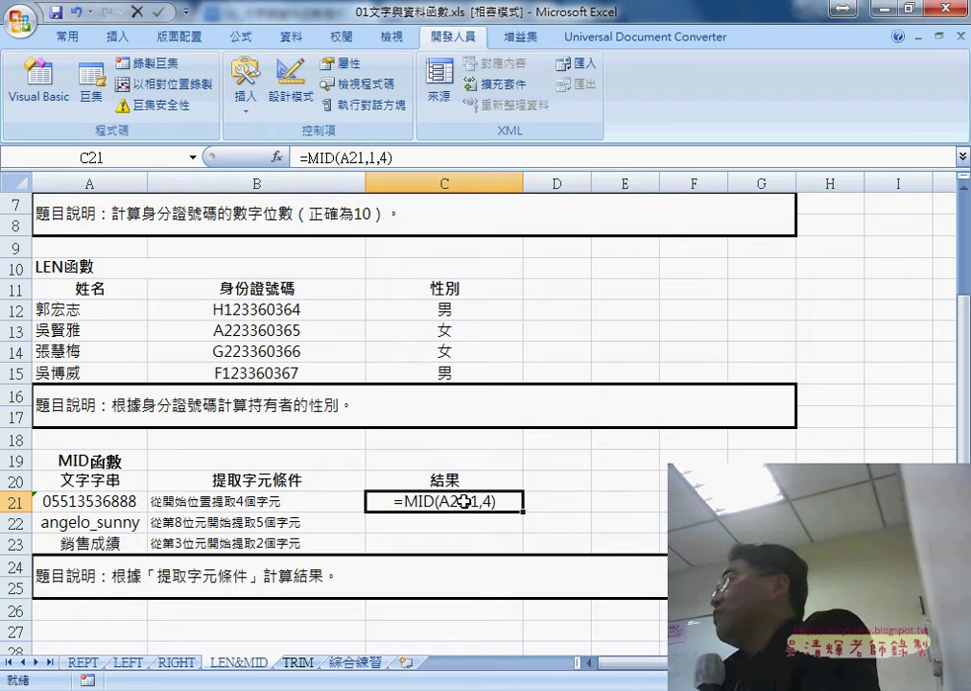
Recommit C21's formula from the formula bar so it calculates and shows 0551.
left_click(326, 156)
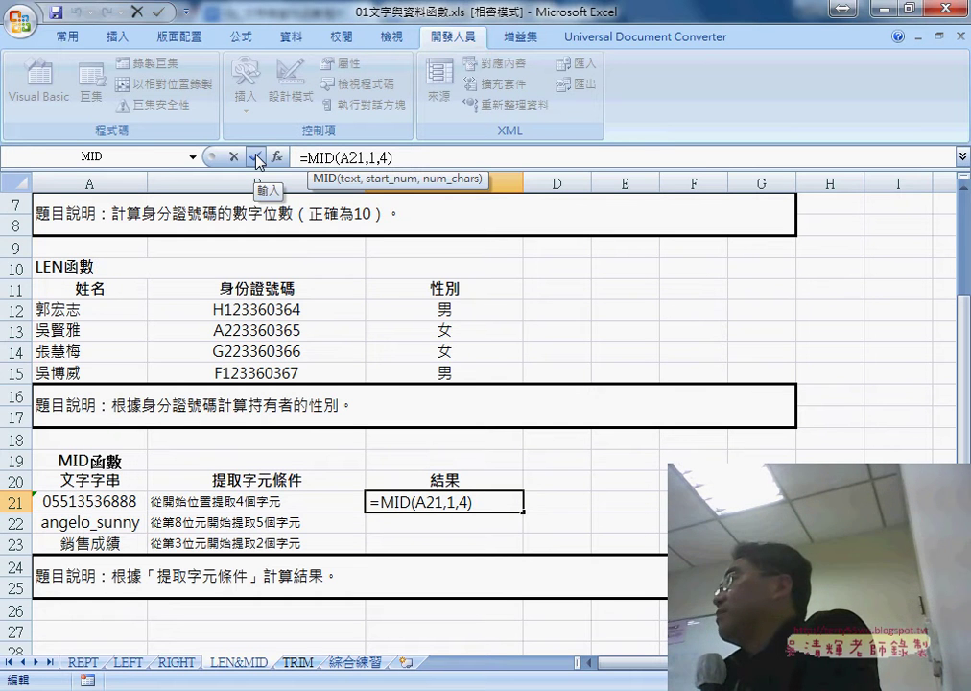
left_click(255, 156)
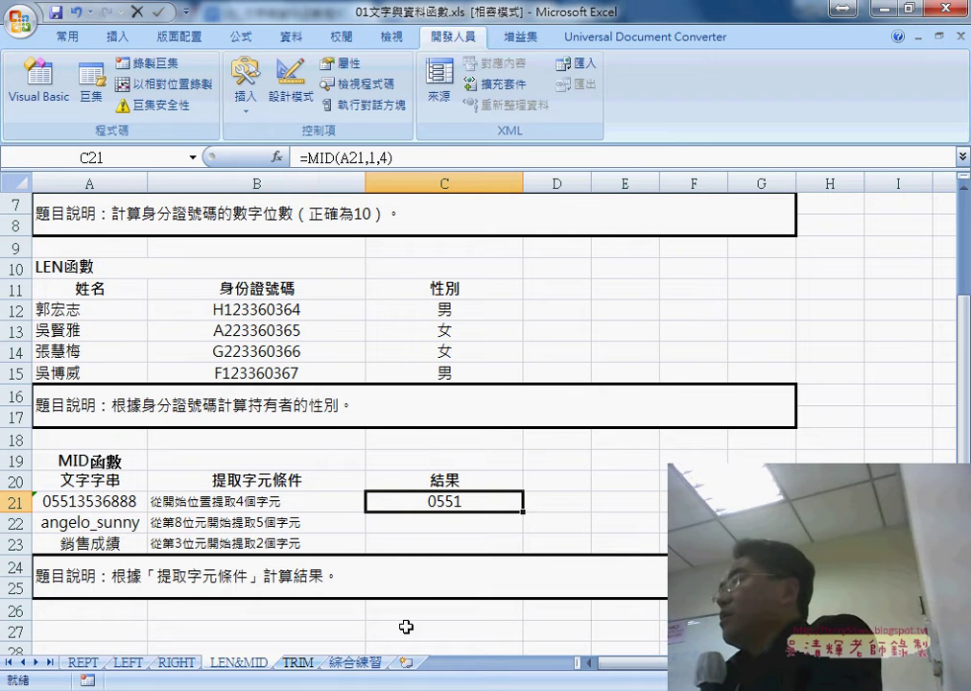
On the 綜合練習 sheet, enter ="09"&F4 in E4 so it shows 0911.
left_click(356, 663)
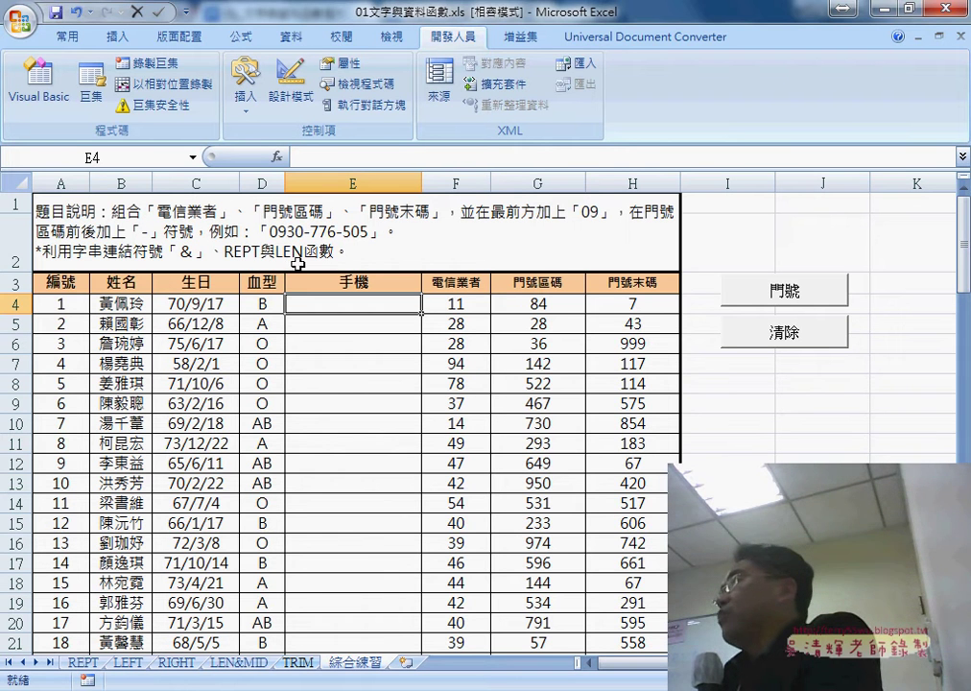
left_click(373, 167)
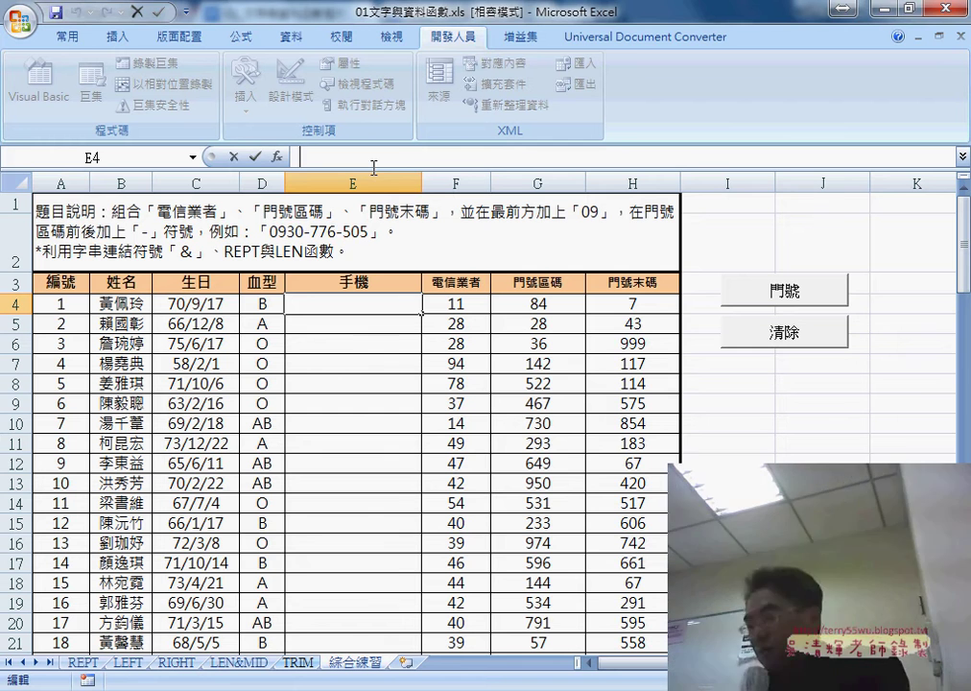
type("=")
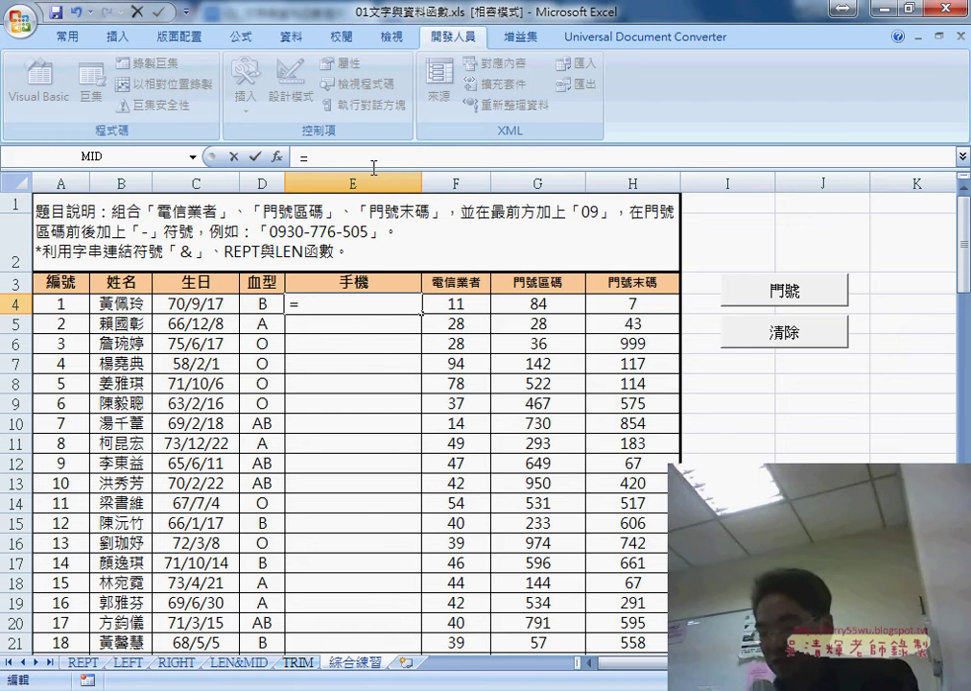
type("\"")
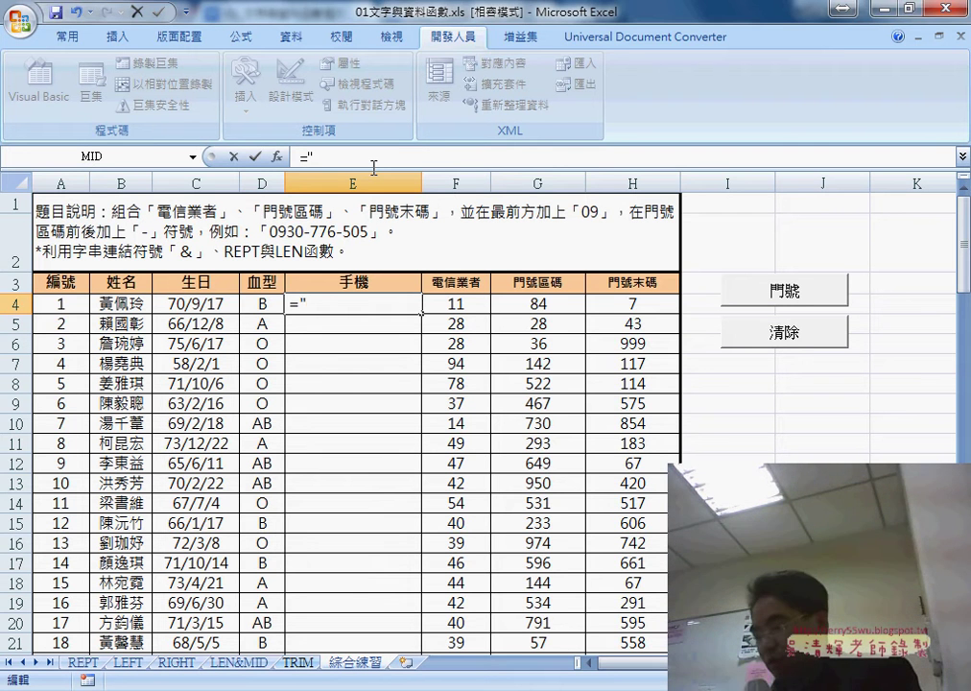
type("09\"")
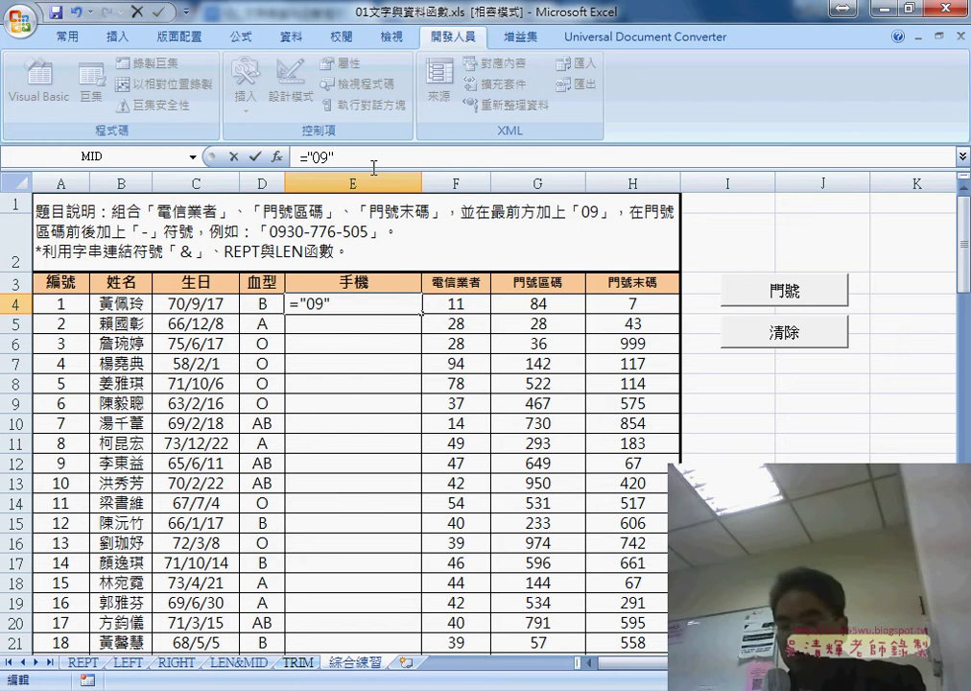
type("&")
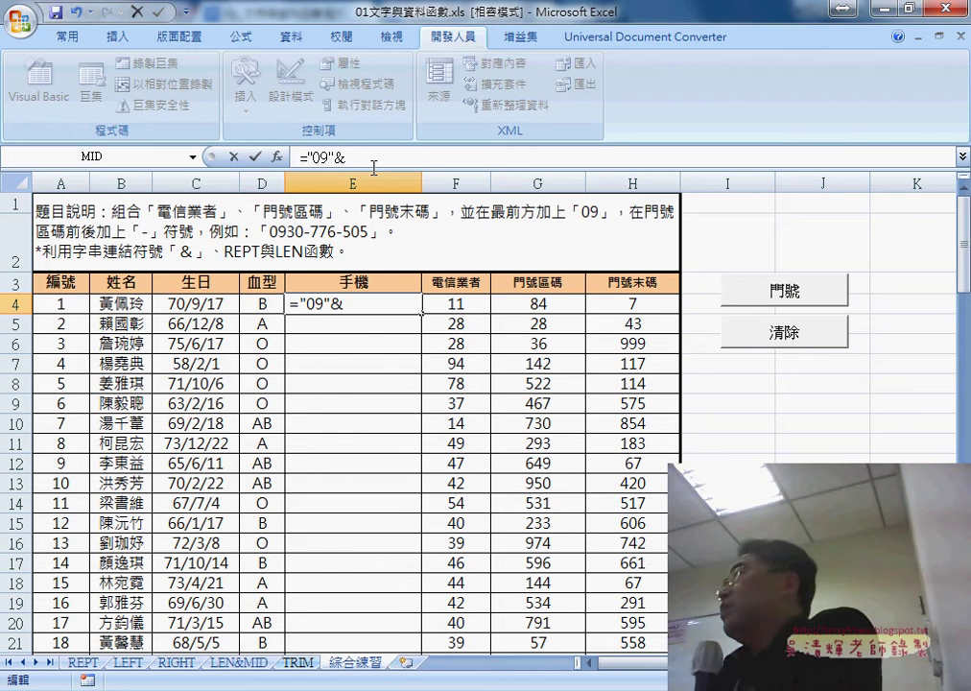
left_click(451, 306)
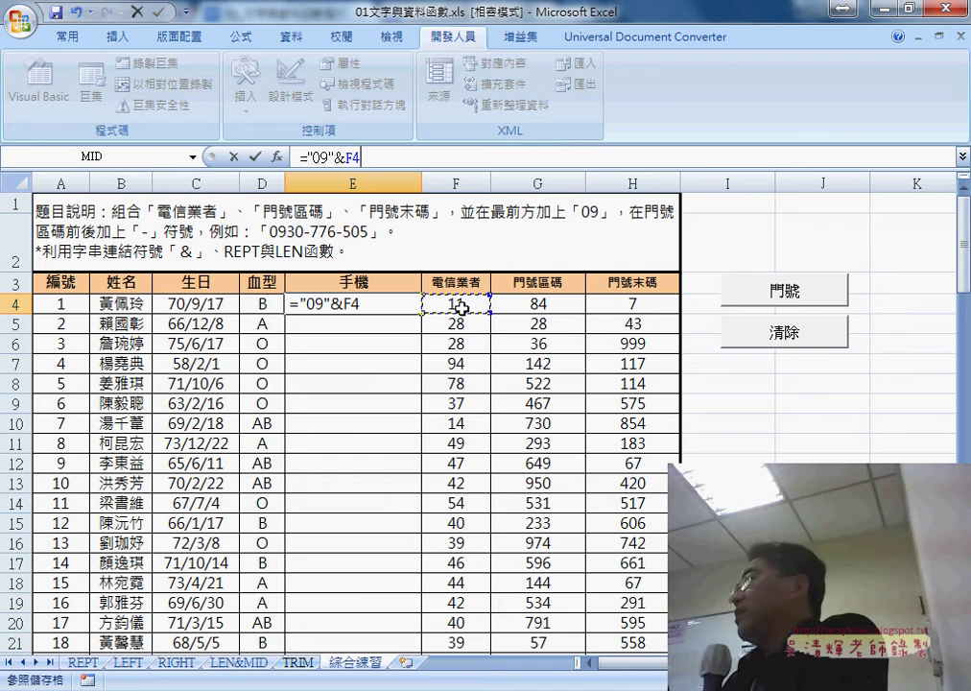
left_click(253, 160)
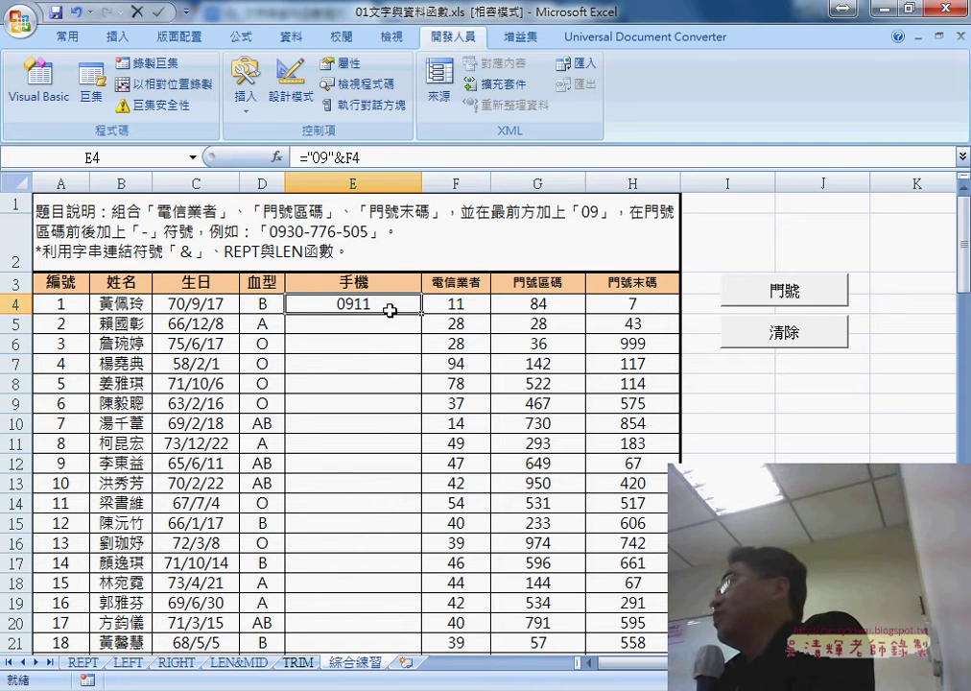
Extend E4's formula with &"-"&REPT("0",3-LEN(G4)) to pad the area code.
left_click(403, 159)
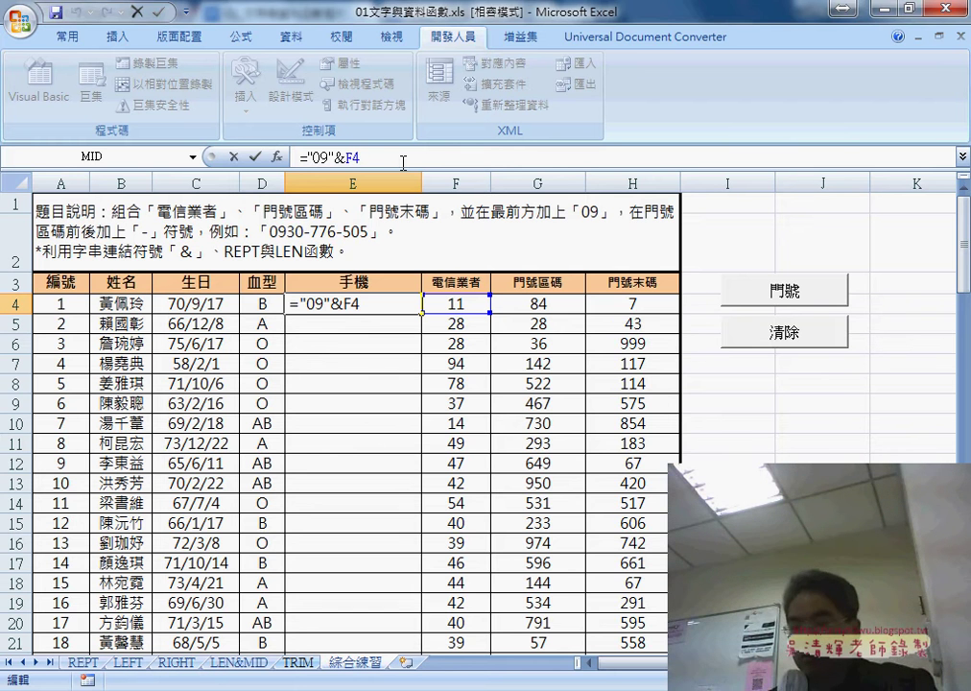
type("&")
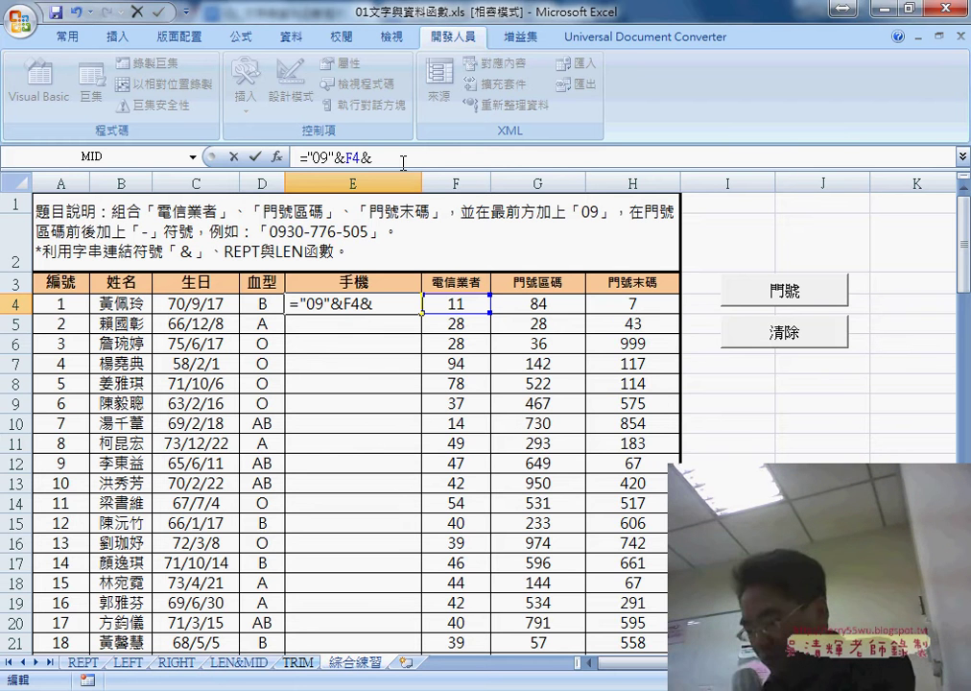
type("\"-\"")
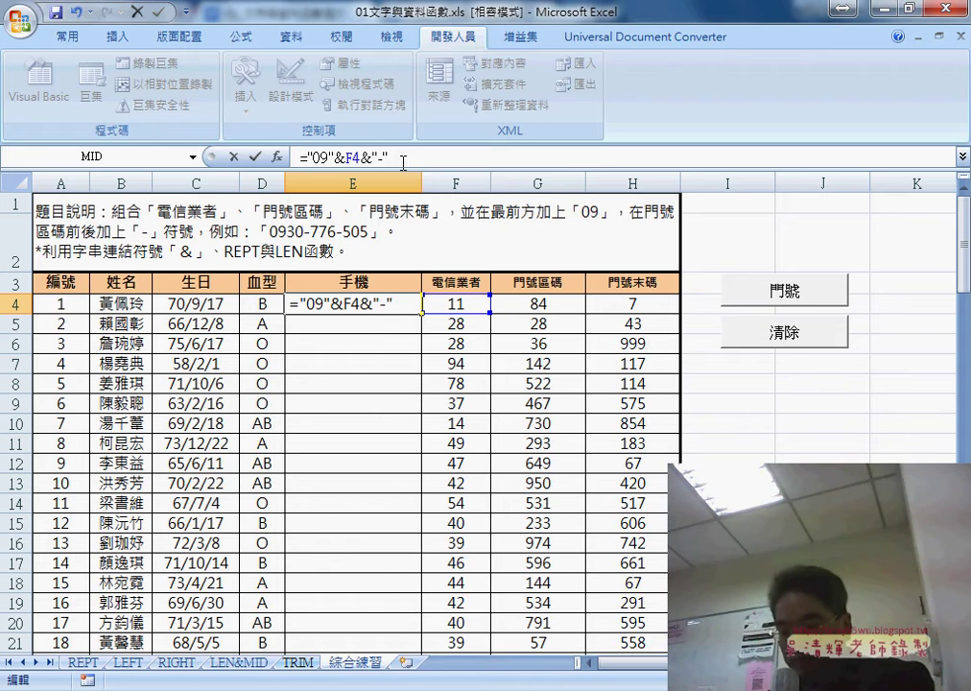
type("&")
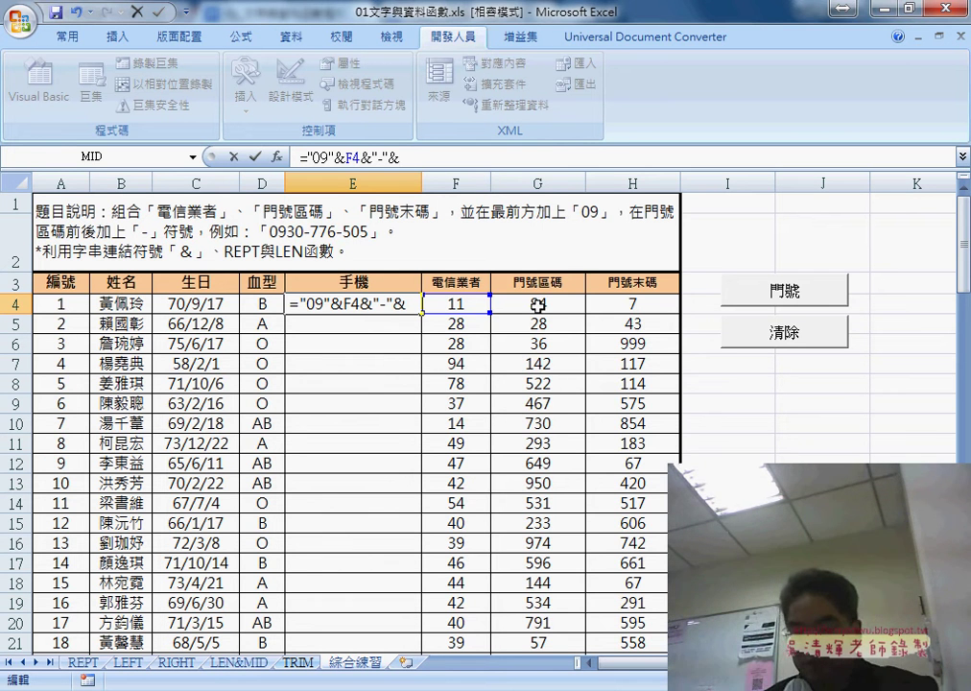
type("re")
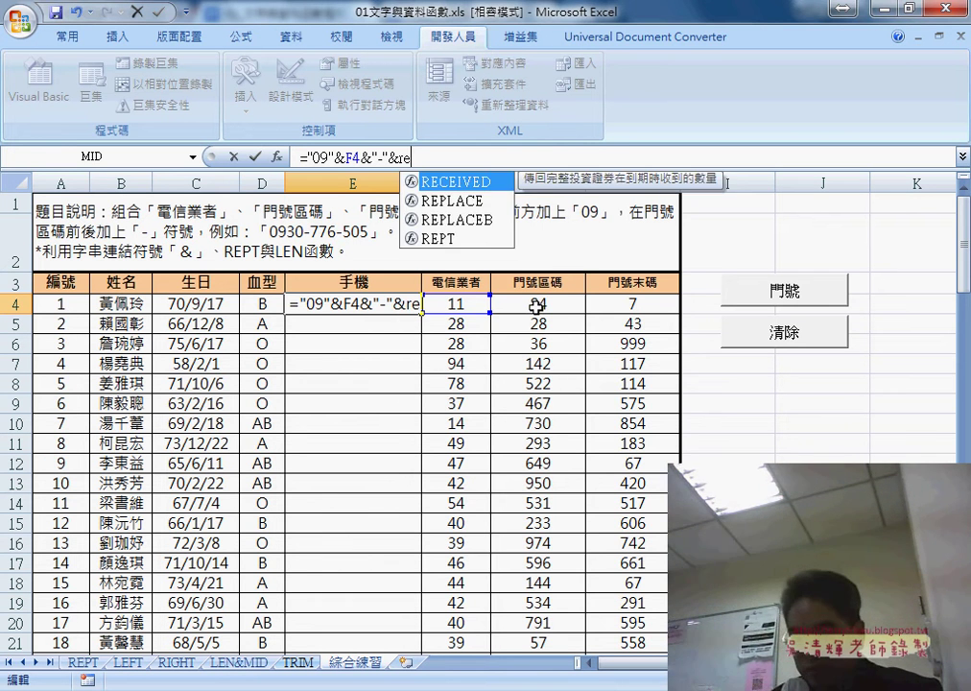
type("pt")
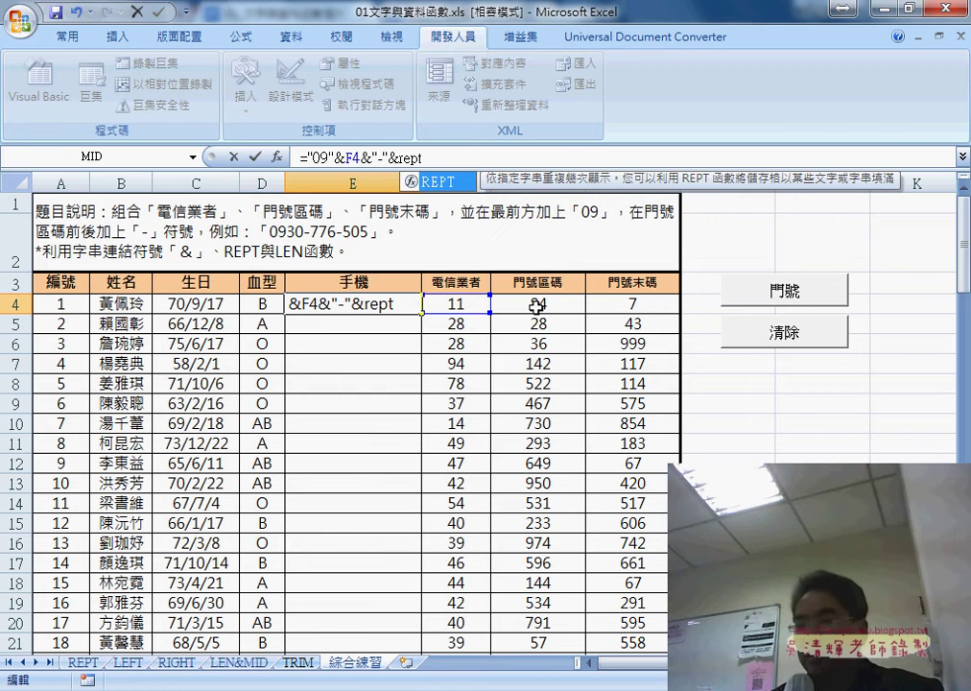
type("(")
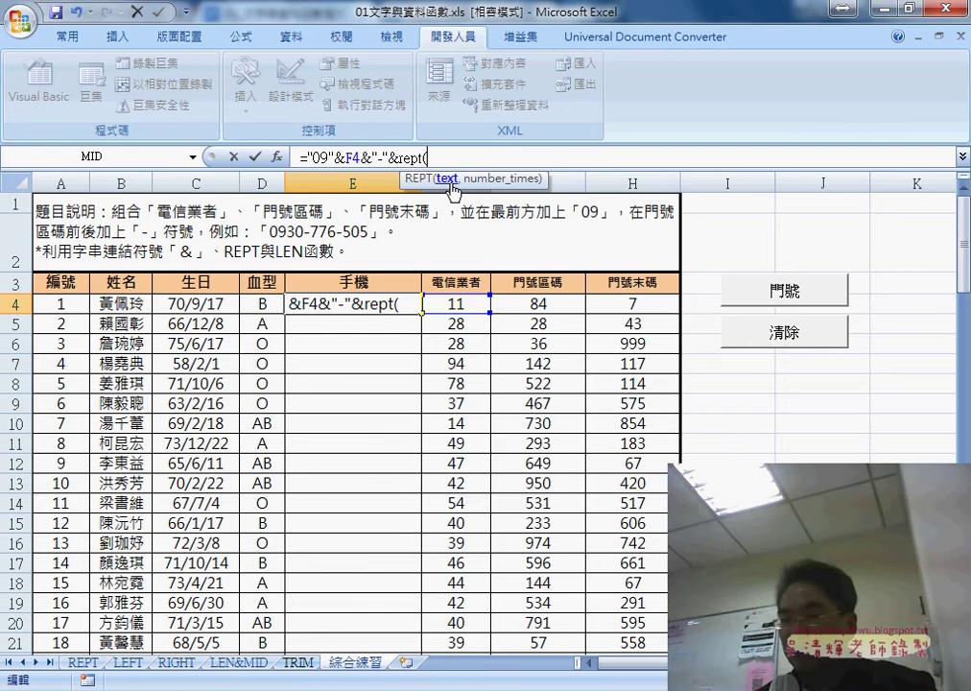
type("\"0\"")
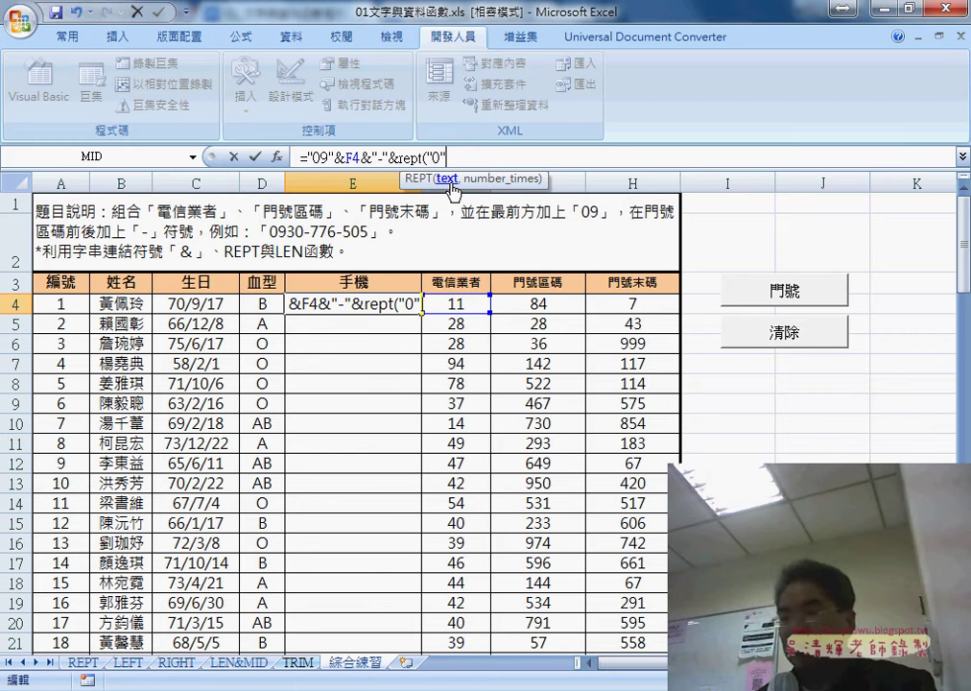
type(",3-")
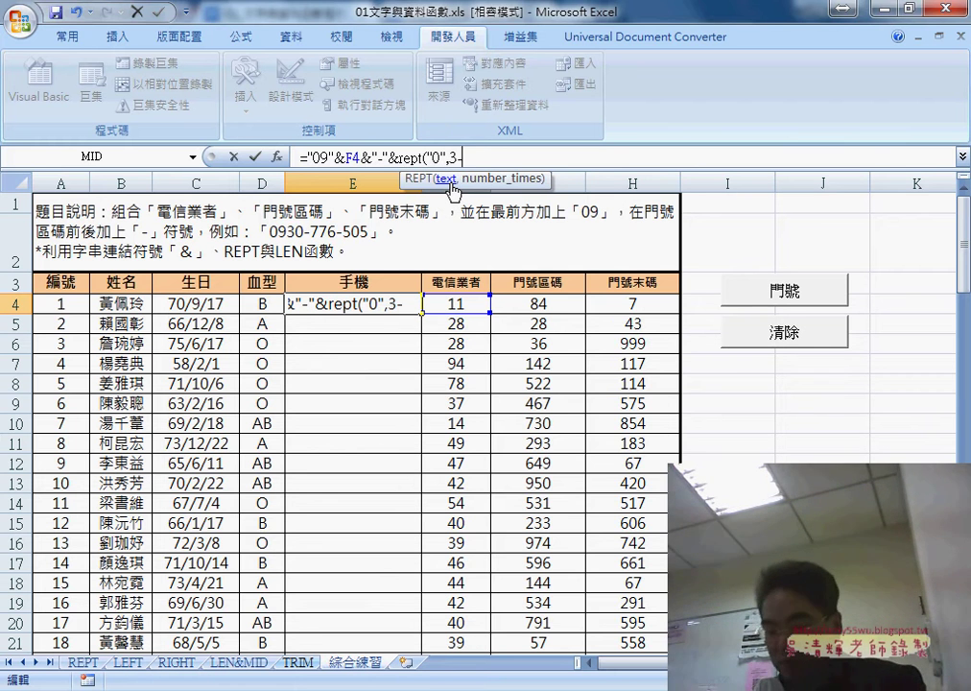
type("le")
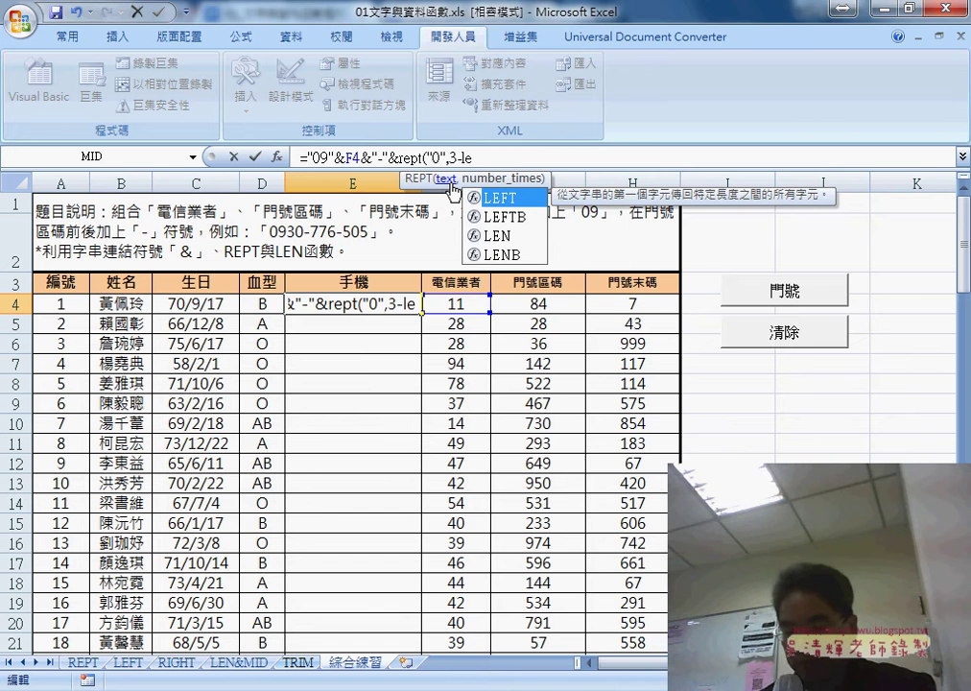
type("n(")
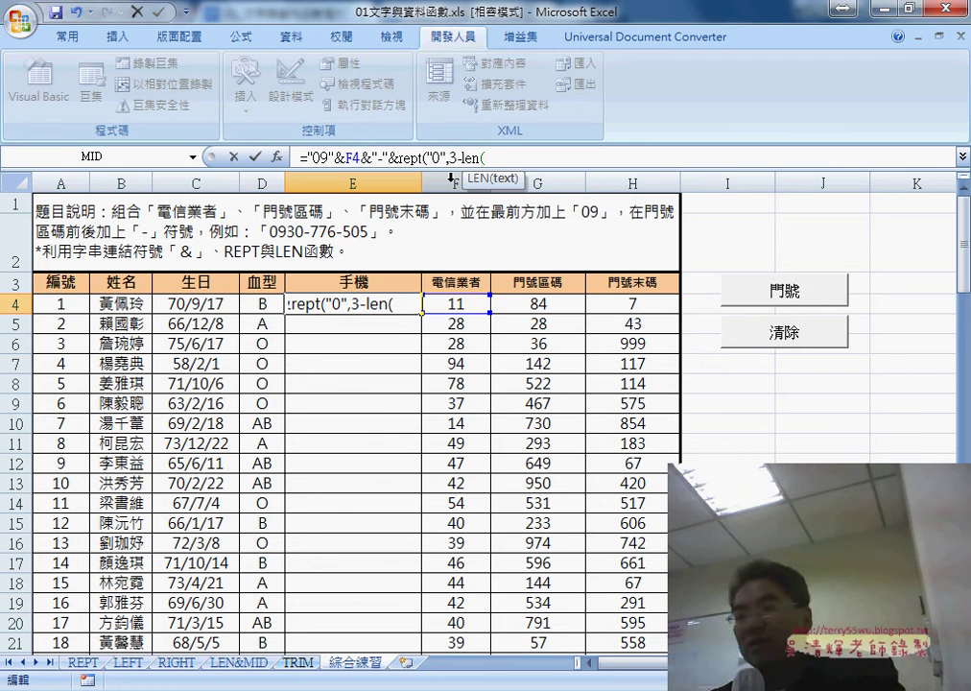
left_click(555, 307)
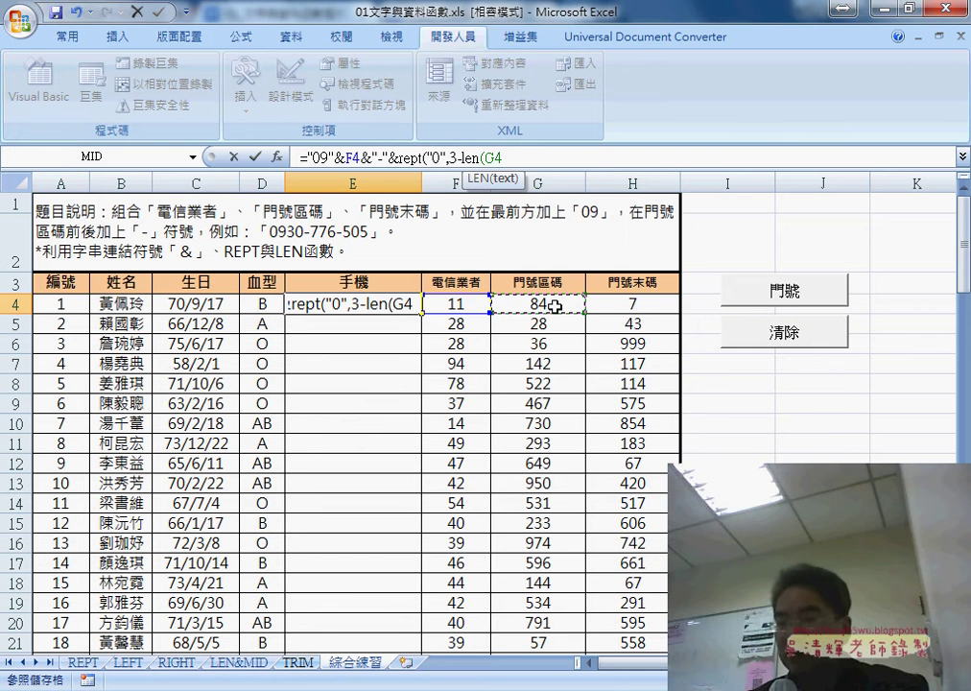
type(")")
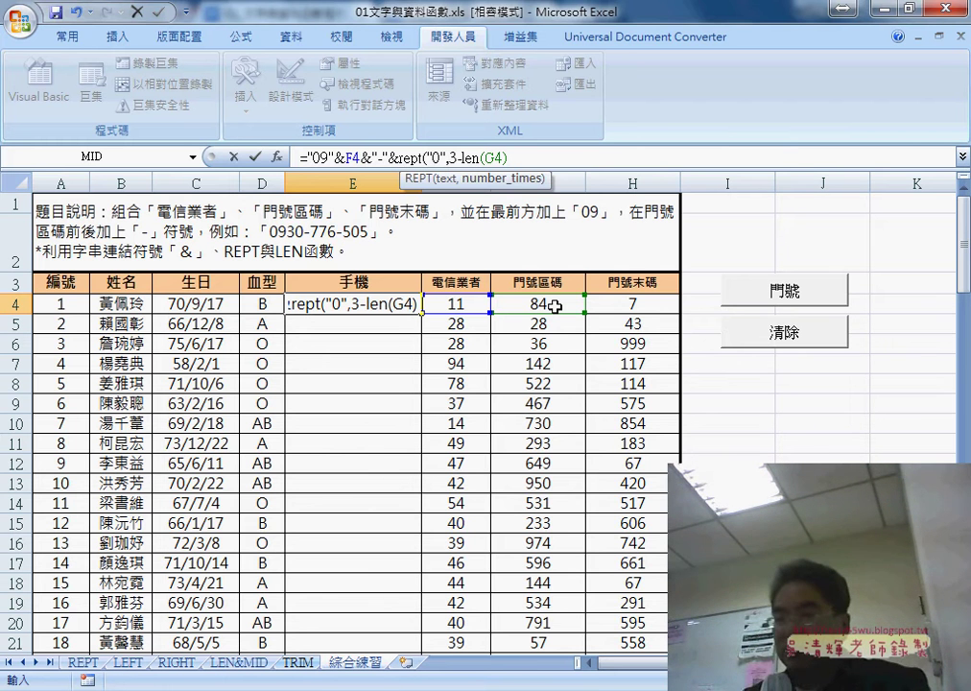
type(")")
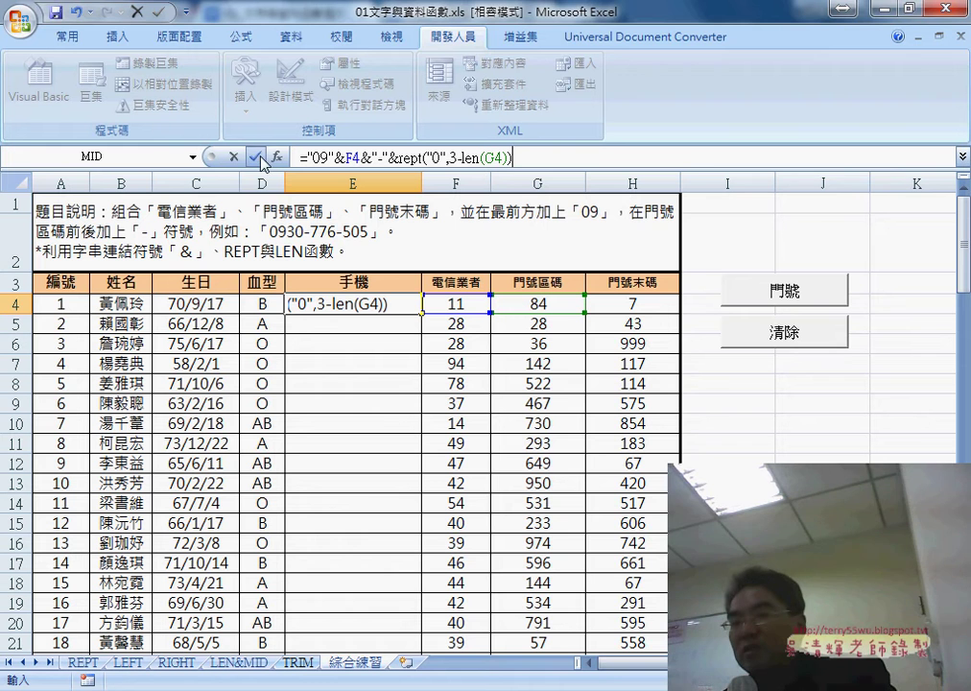
left_click(255, 157)
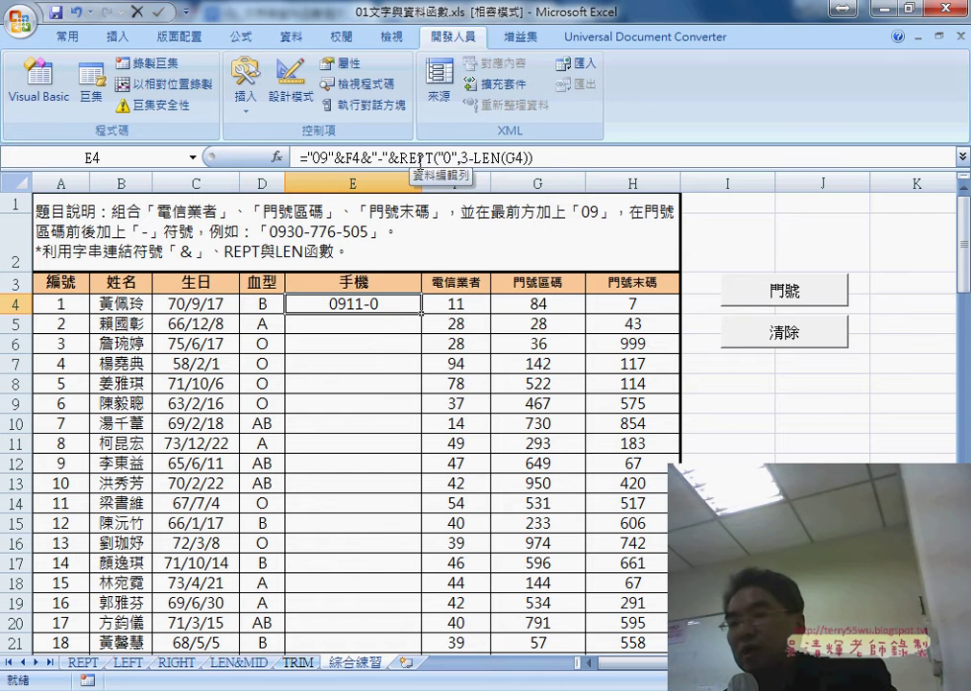
Append &G4 to E4's formula so it displays 0911-084.
left_click(557, 159)
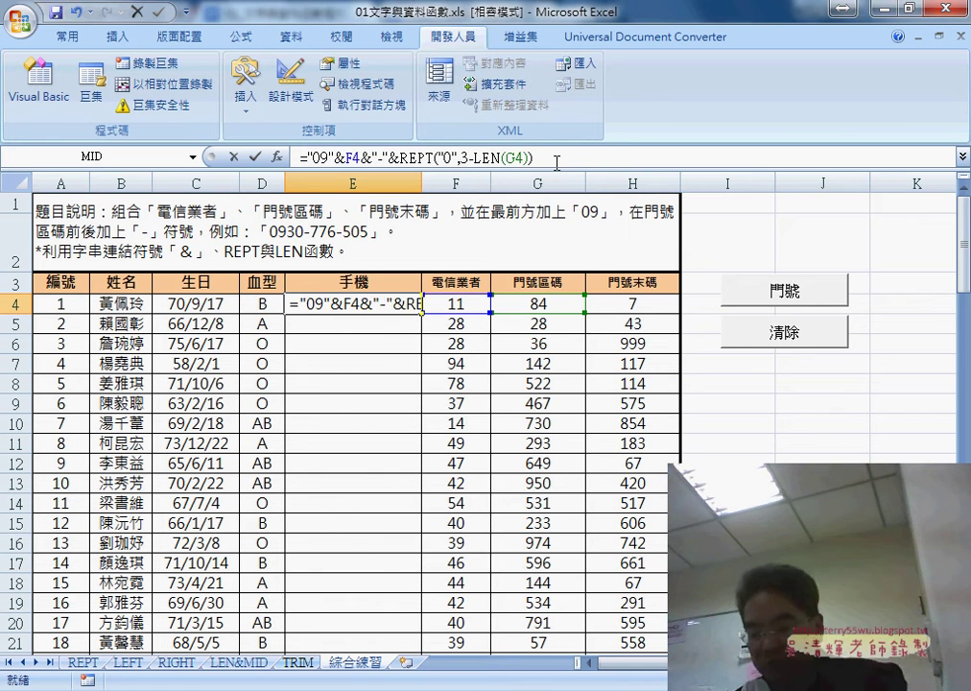
type("&")
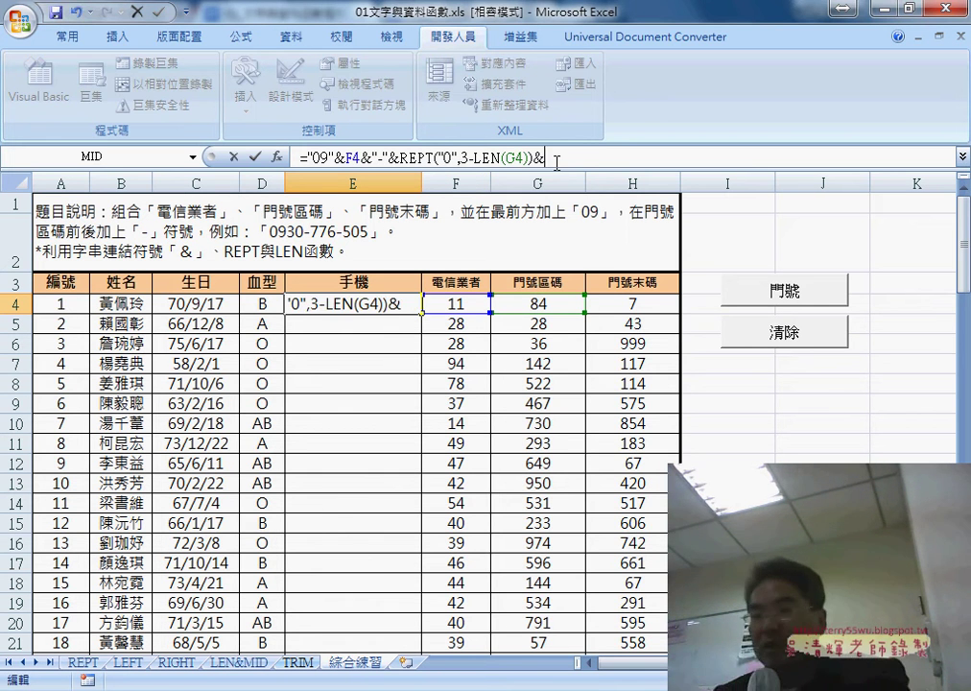
left_click(543, 306)
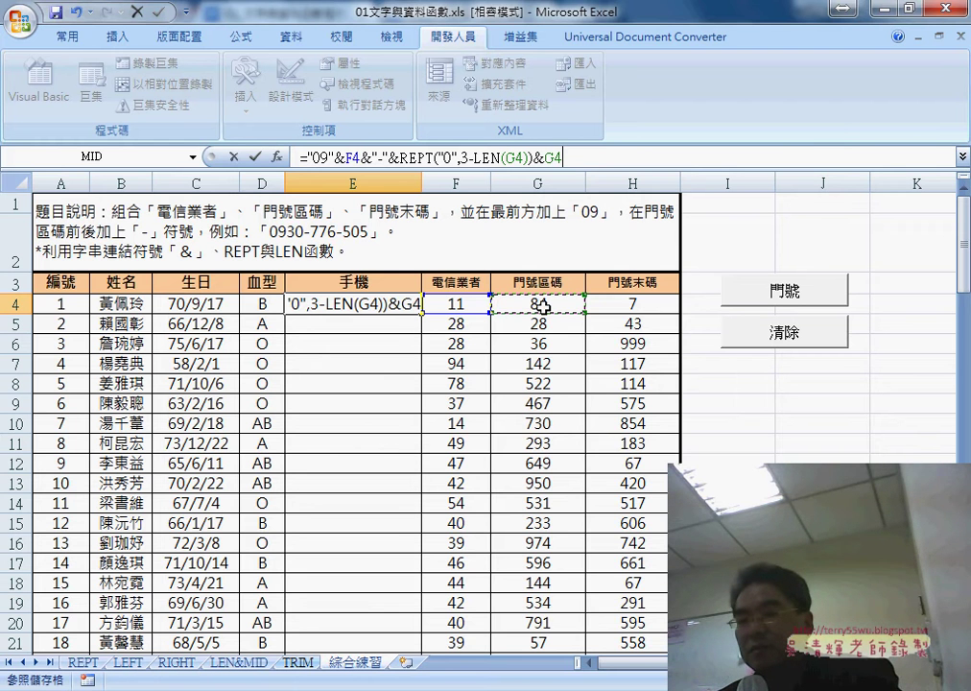
left_click(255, 156)
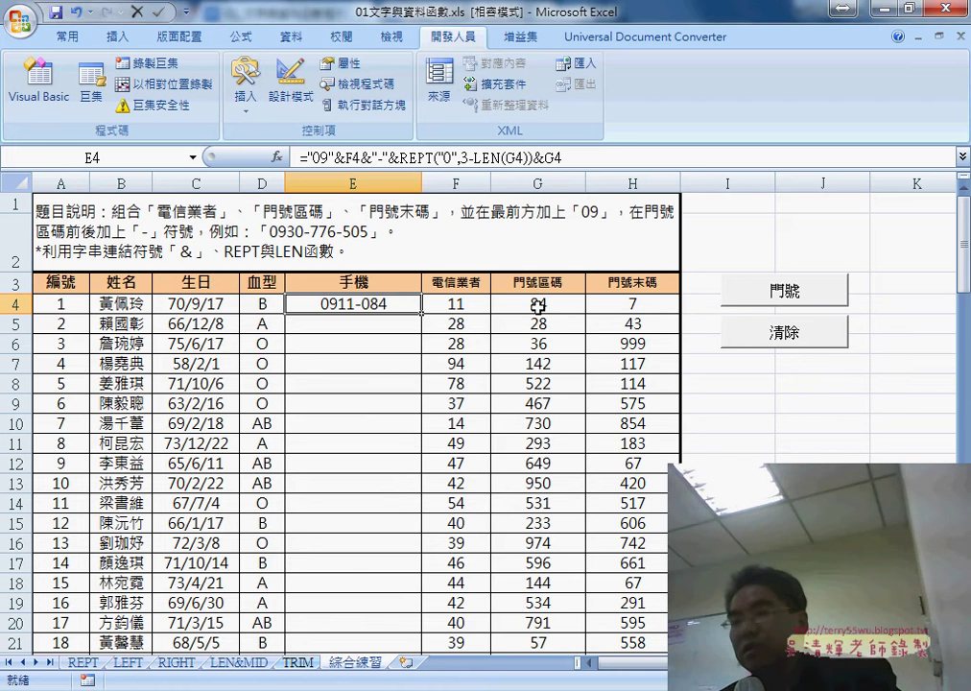
left_click(357, 157)
left_click_drag(382, 157, 562, 156)
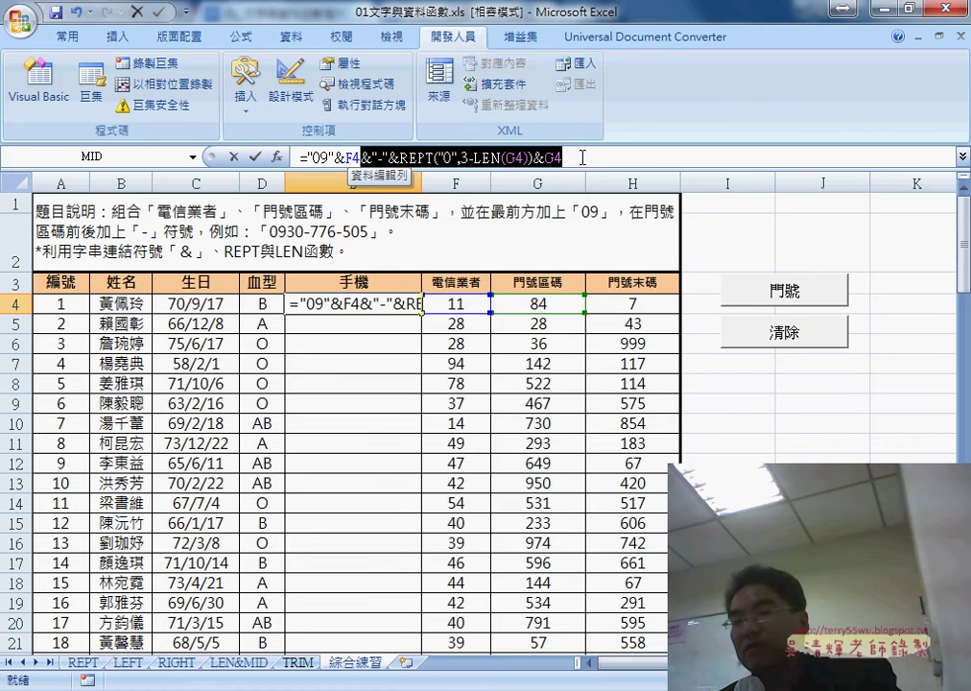
right_click(509, 159)
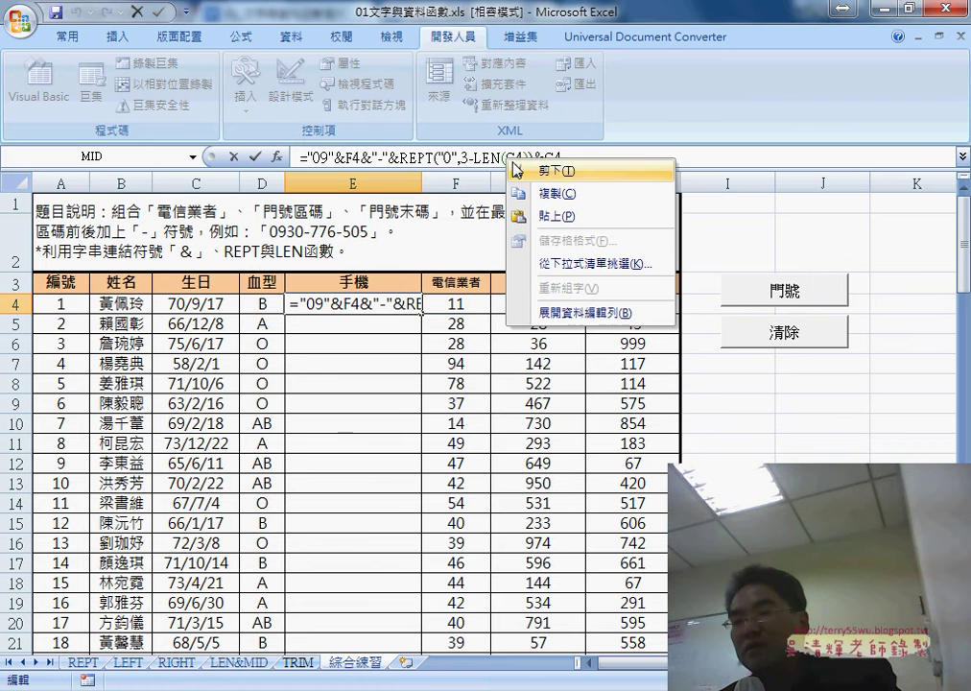
left_click(553, 195)
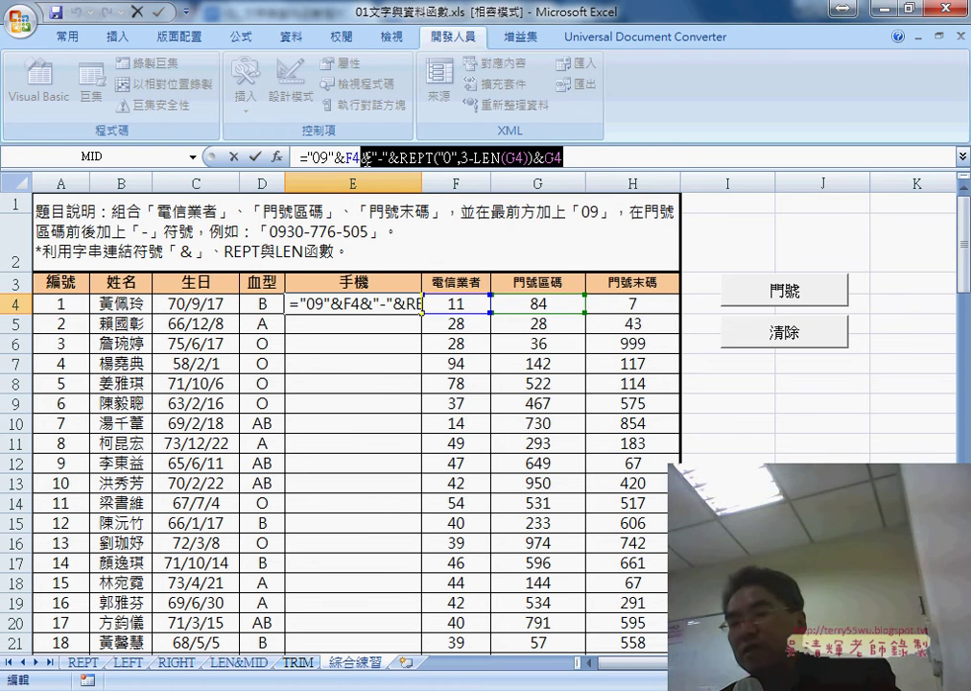
left_click(588, 154)
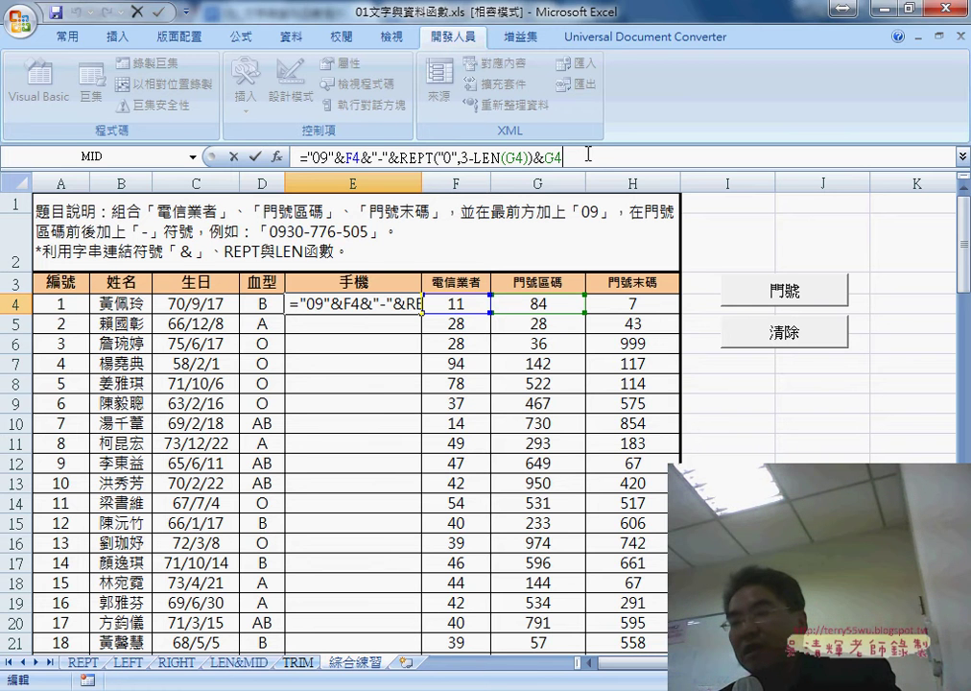
right_click(594, 156)
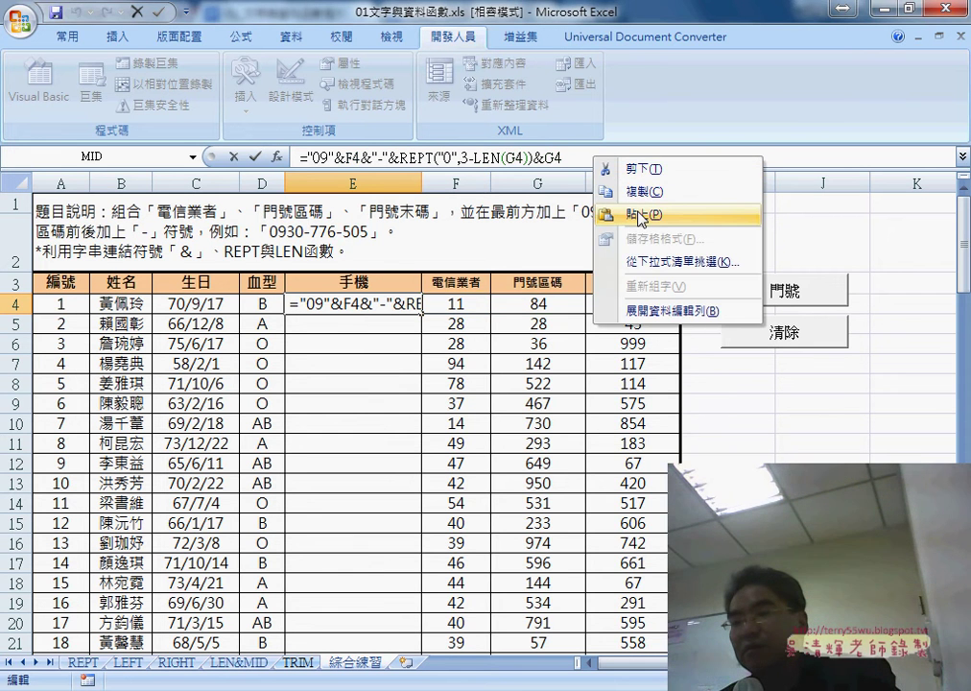
left_click(640, 215)
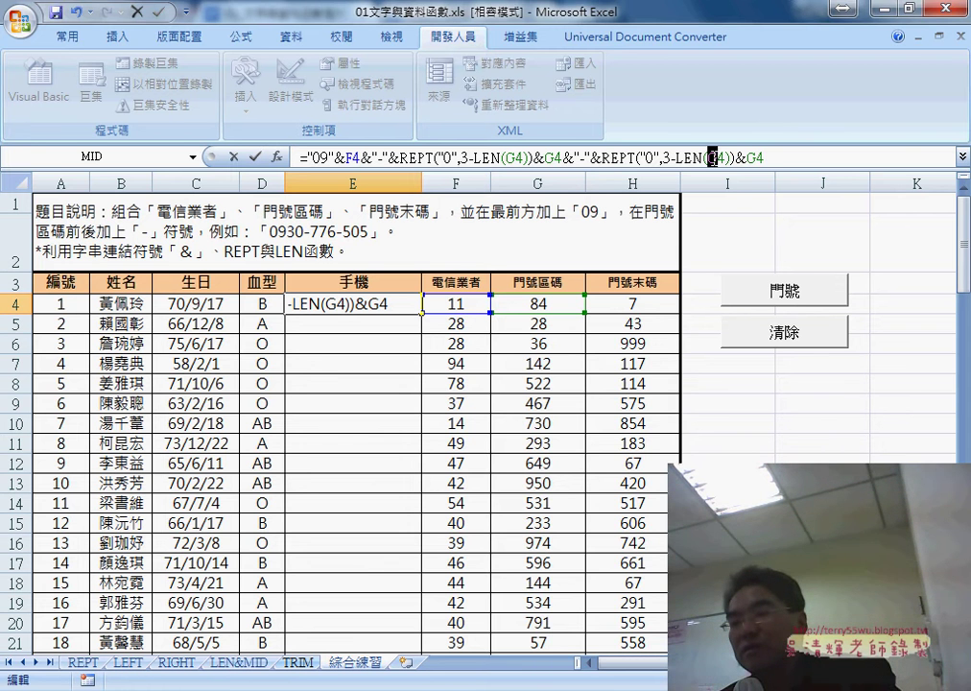
left_click(648, 302)
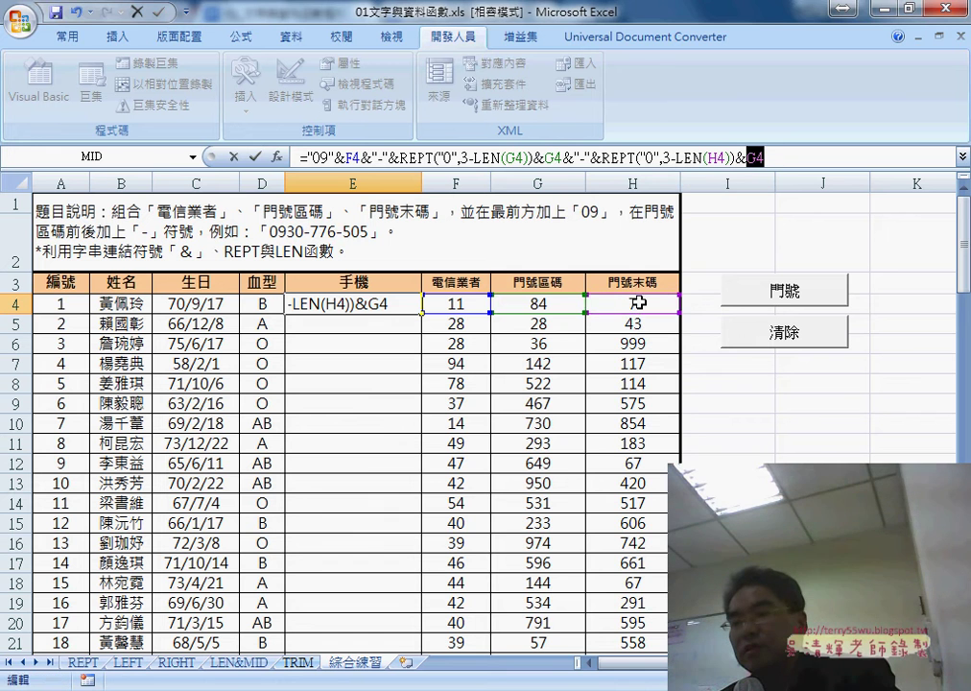
left_click(639, 302)
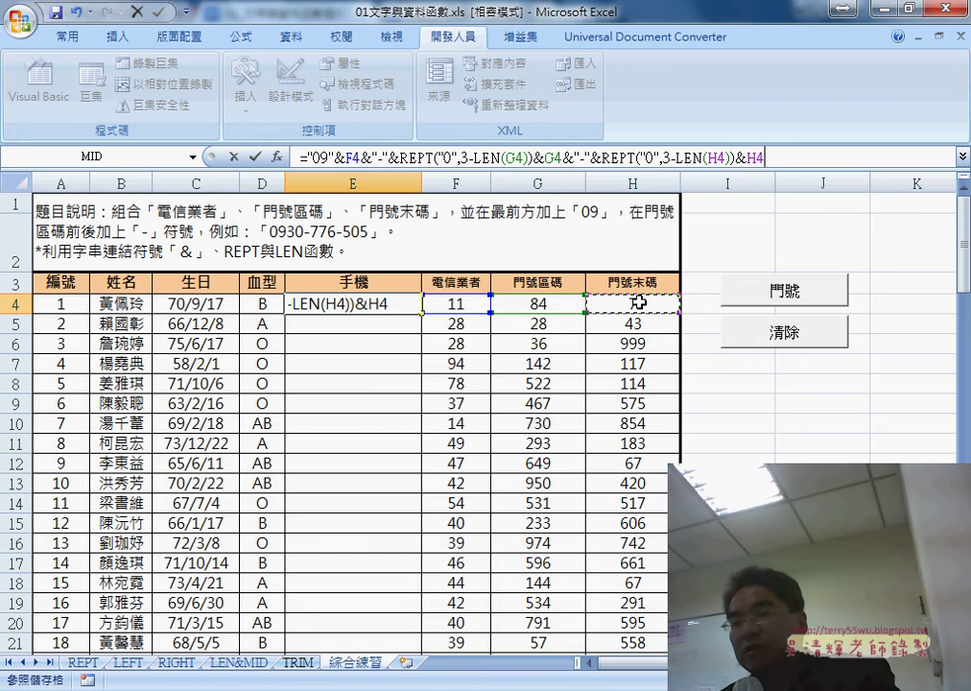
left_click(252, 158)
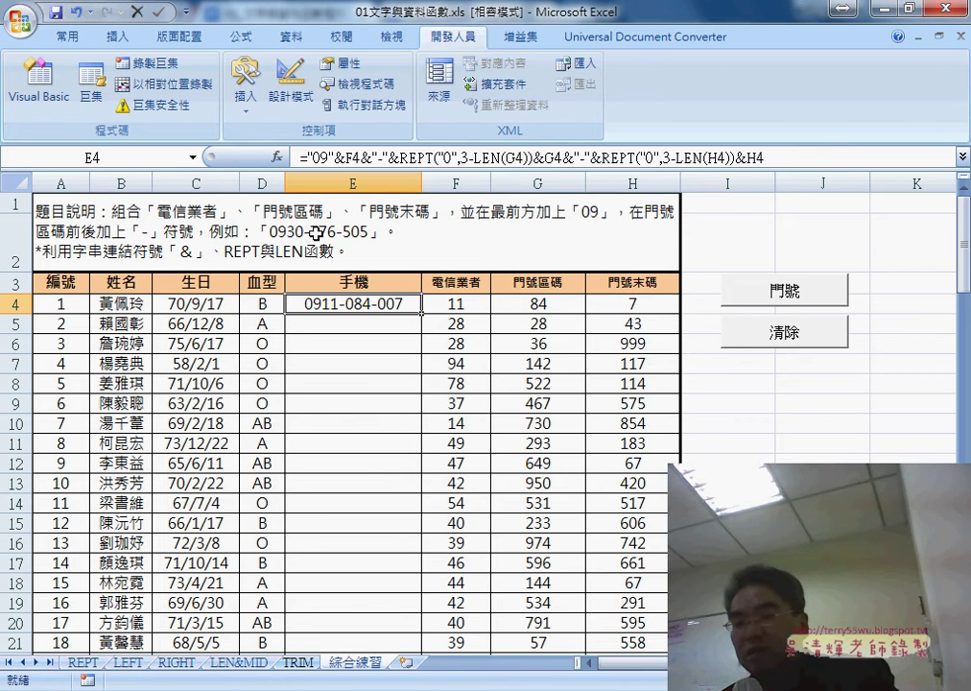
Fill E4's phone formula down to E21 and review its REPT portion unchanged.
double_click(422, 311)
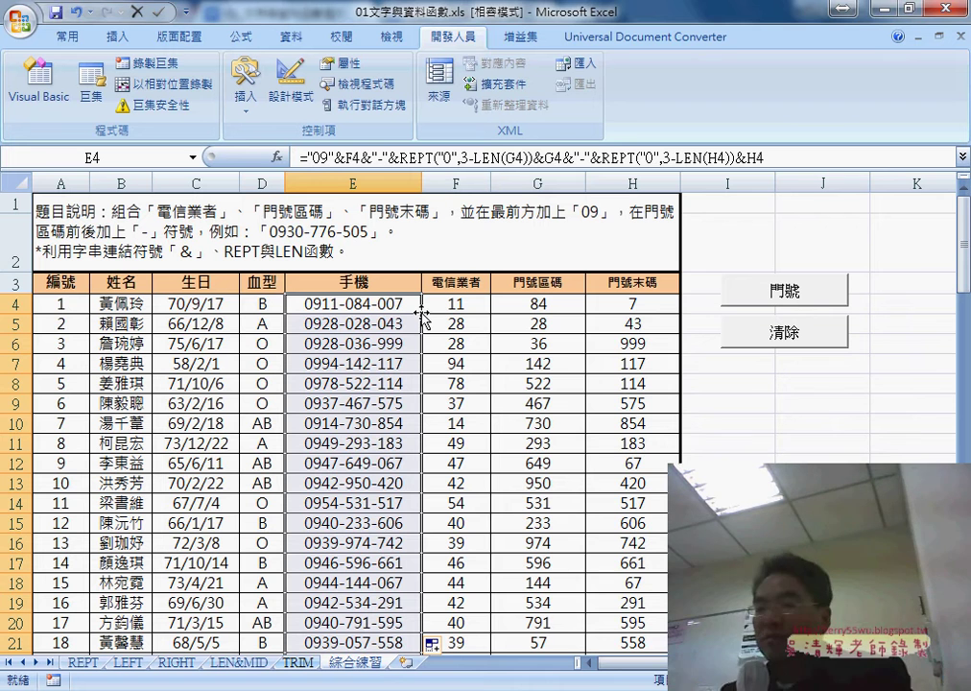
left_click(403, 157)
left_click_drag(401, 157, 534, 157)
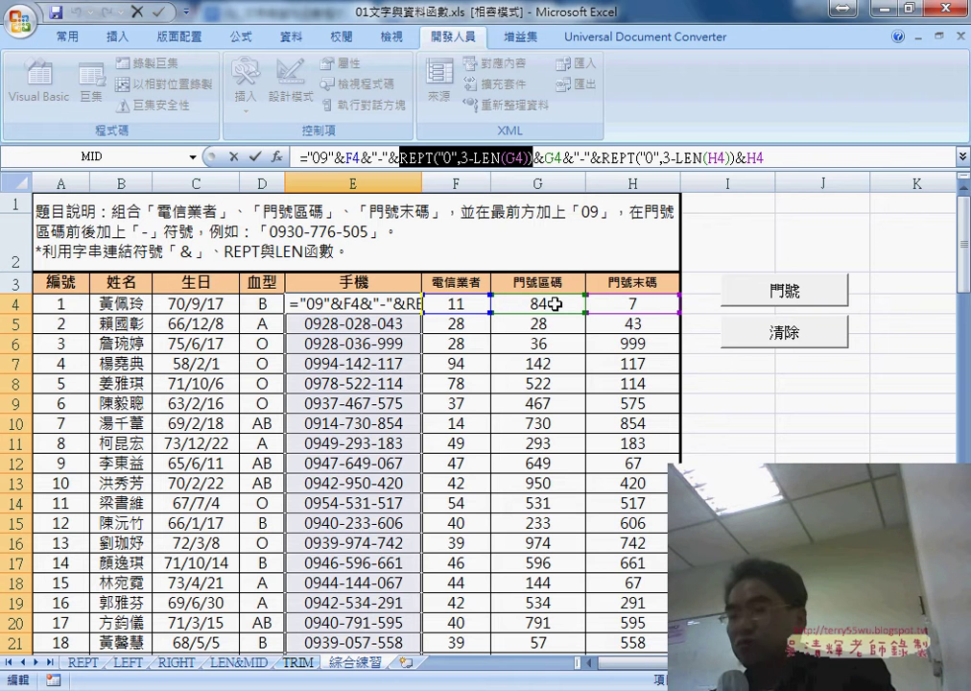
left_click(255, 155)
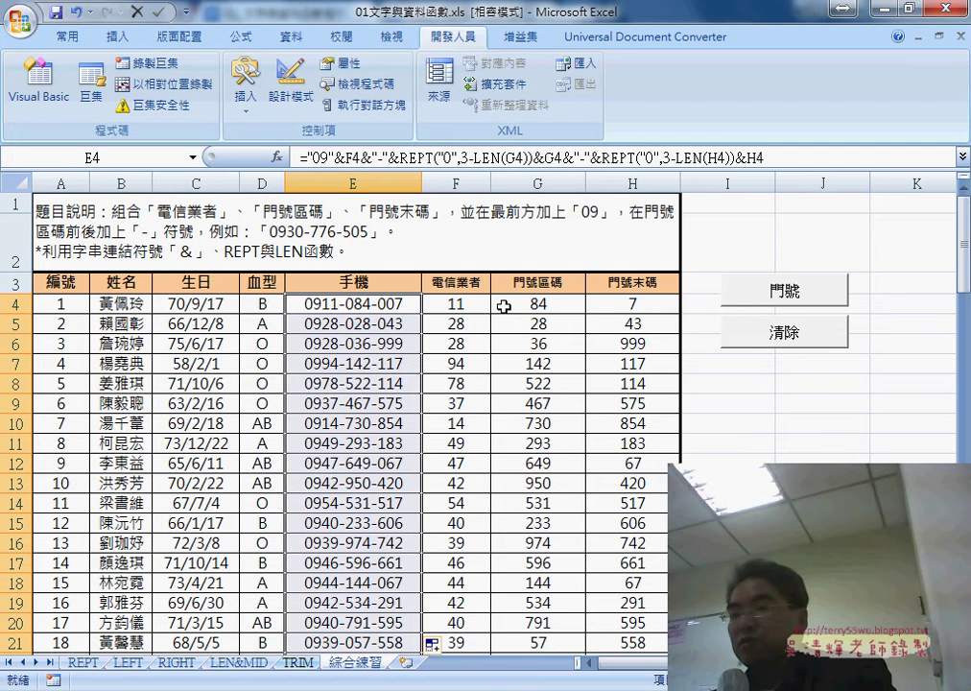
Give G4:H4 the custom number format 000 so they display 084 and 007.
left_click_drag(538, 305, 616, 305)
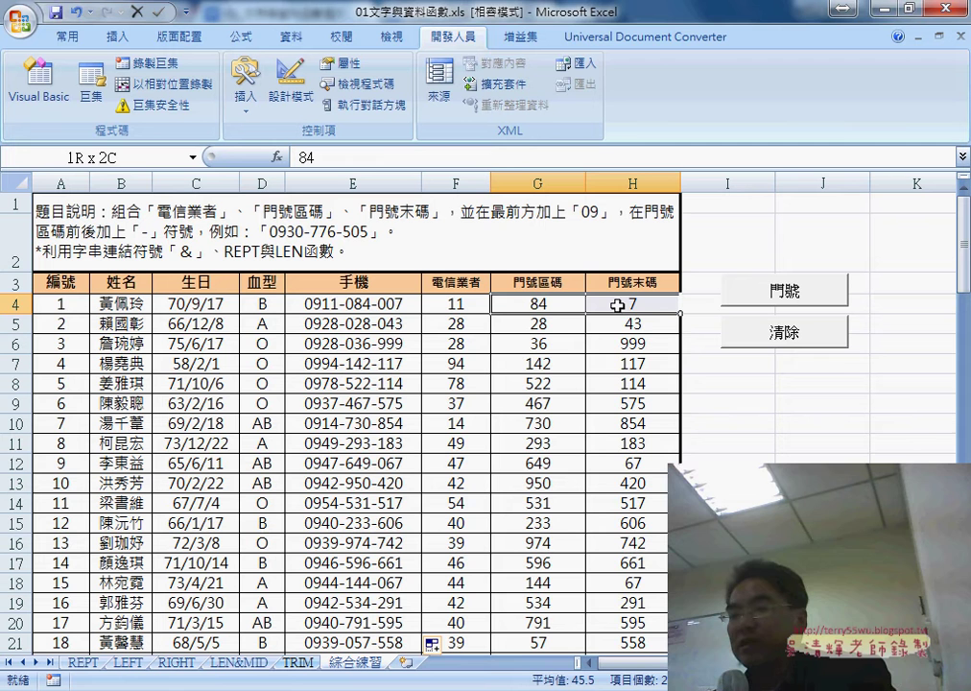
right_click(538, 304)
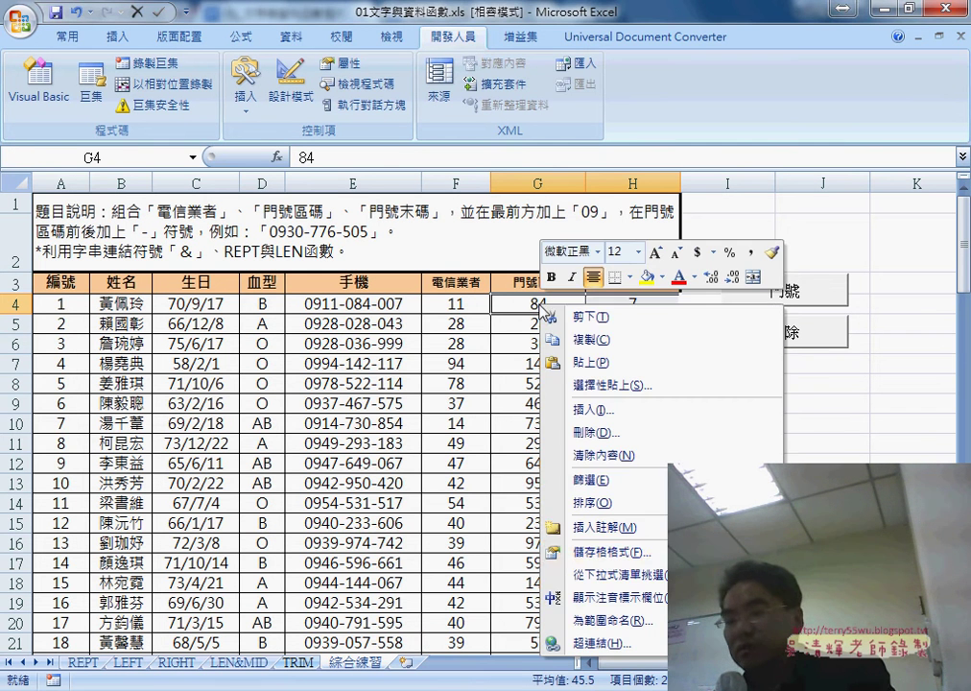
left_click(619, 562)
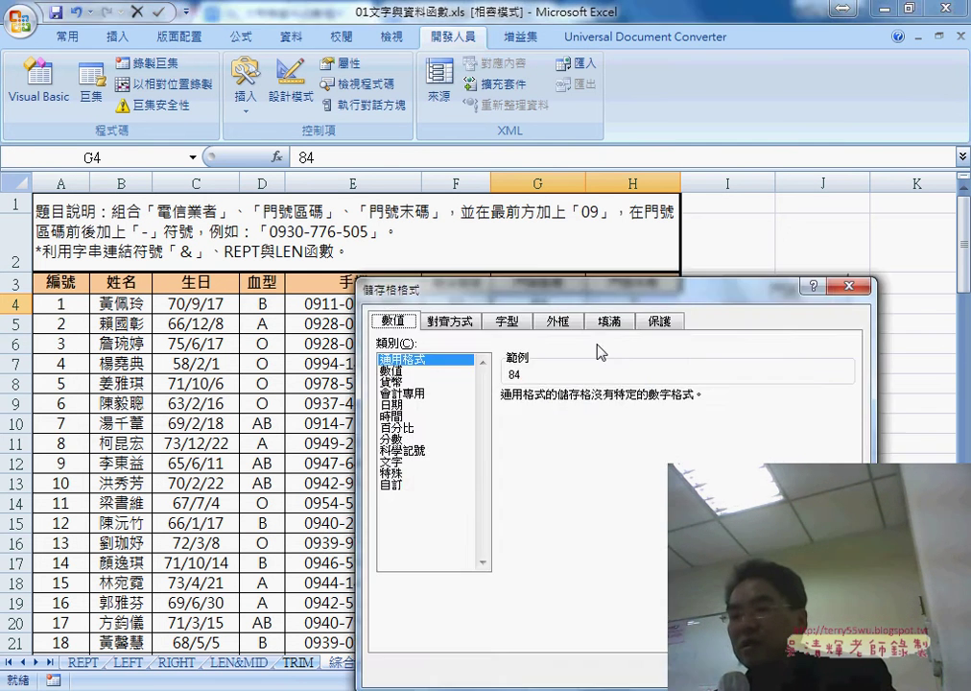
left_click(466, 381)
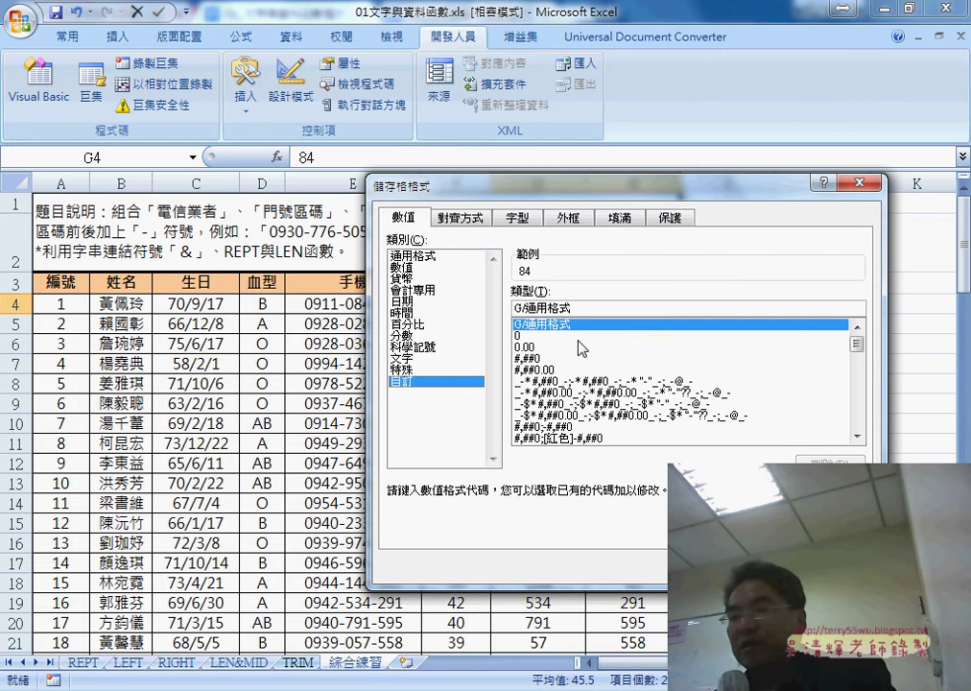
left_click_drag(582, 307, 515, 308)
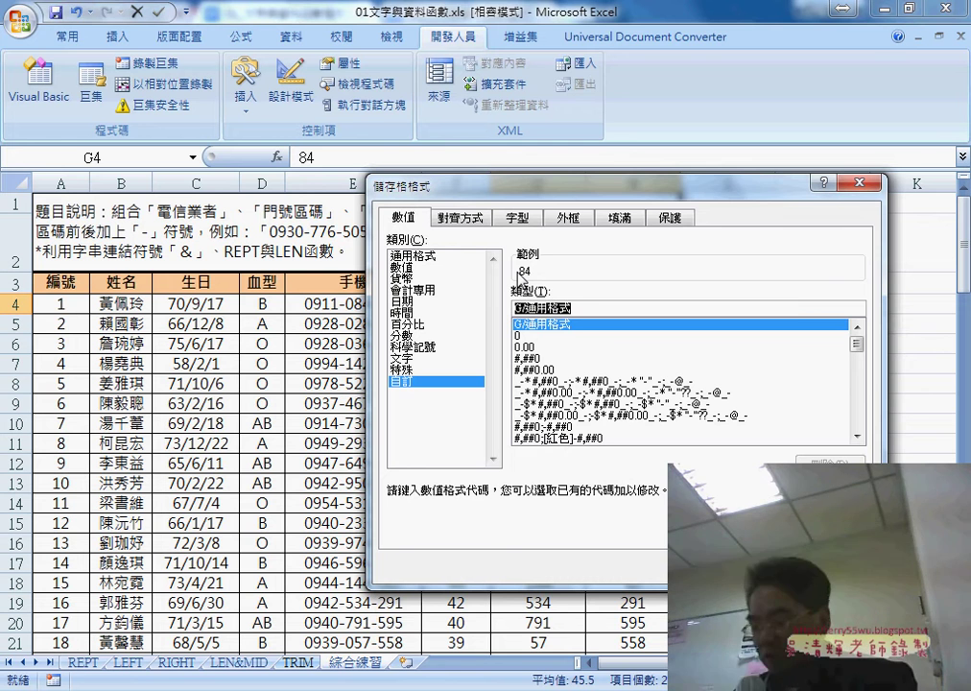
type("00")
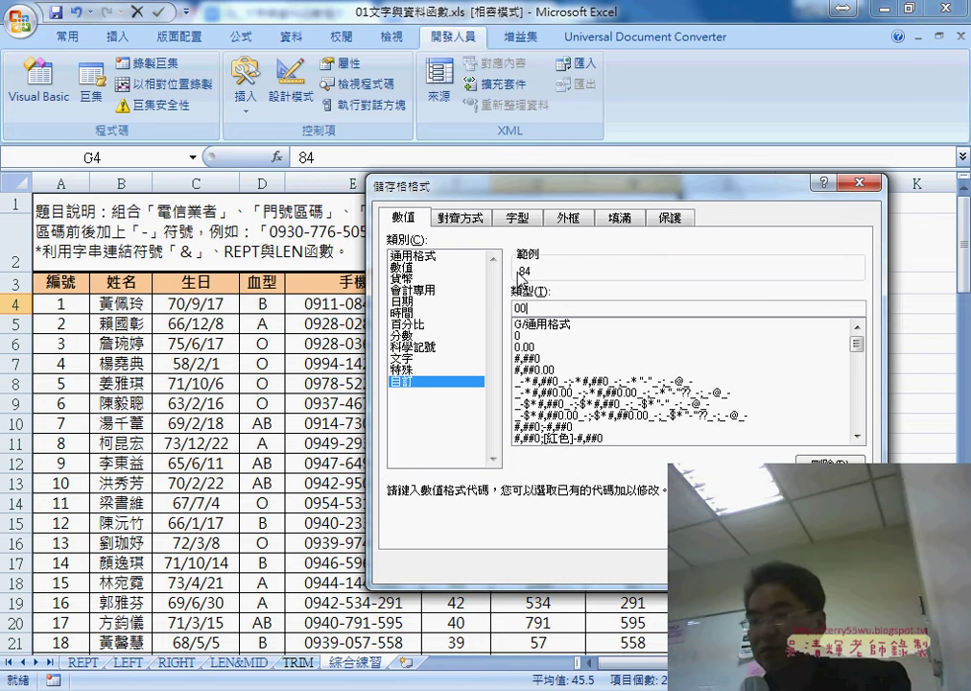
type("0")
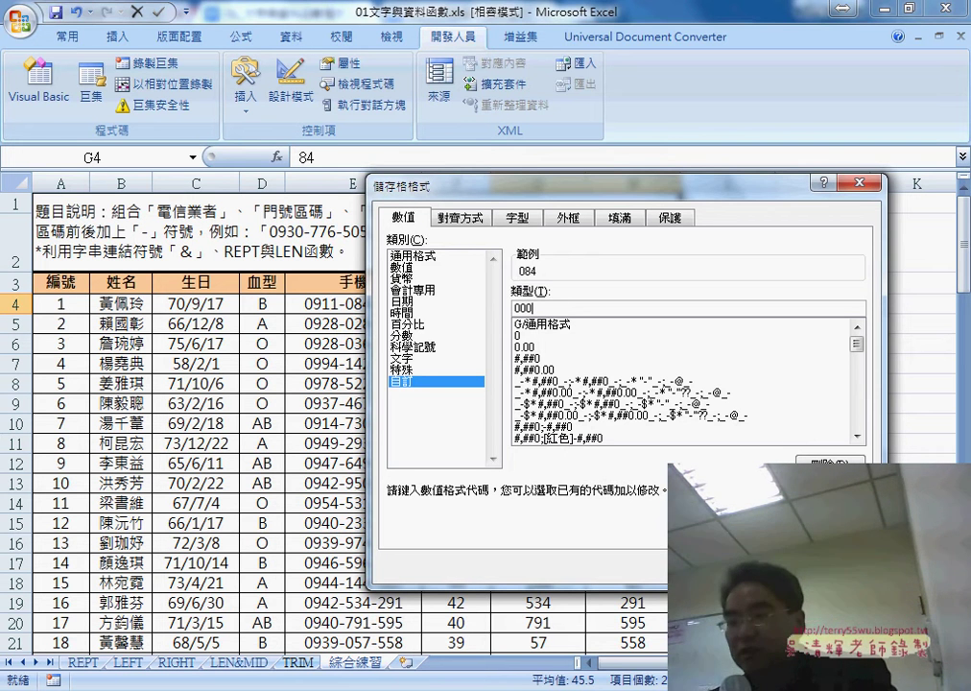
key("Return")
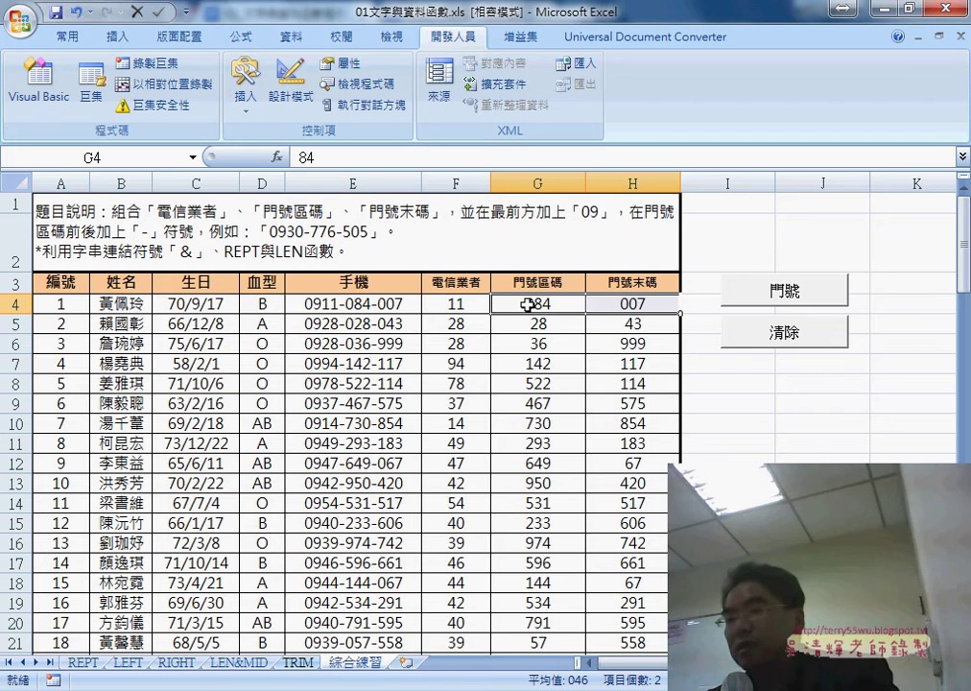
left_click(533, 305)
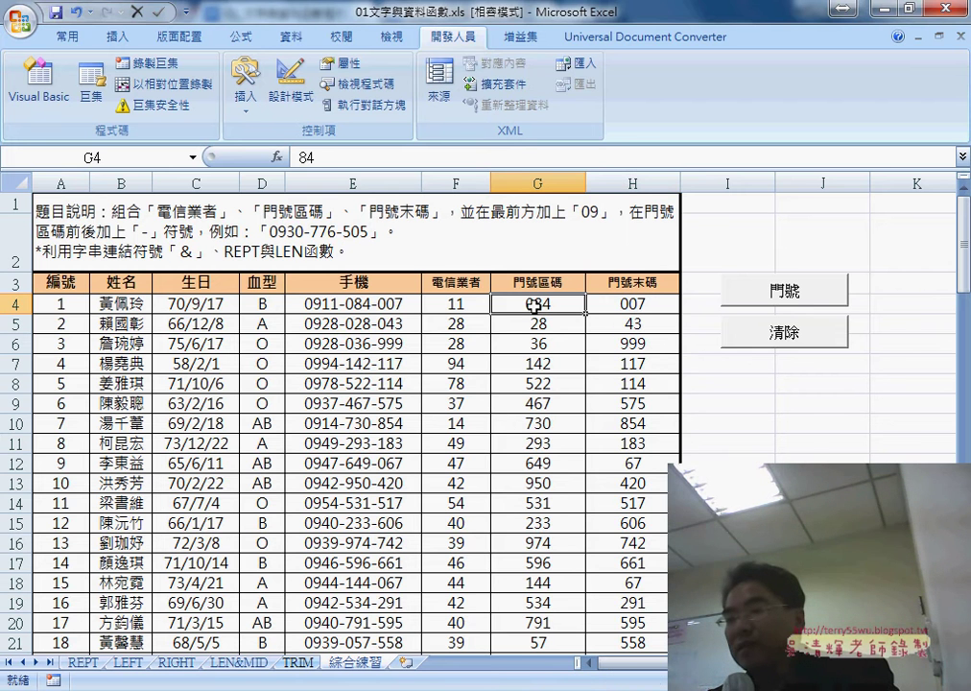
left_click(626, 305)
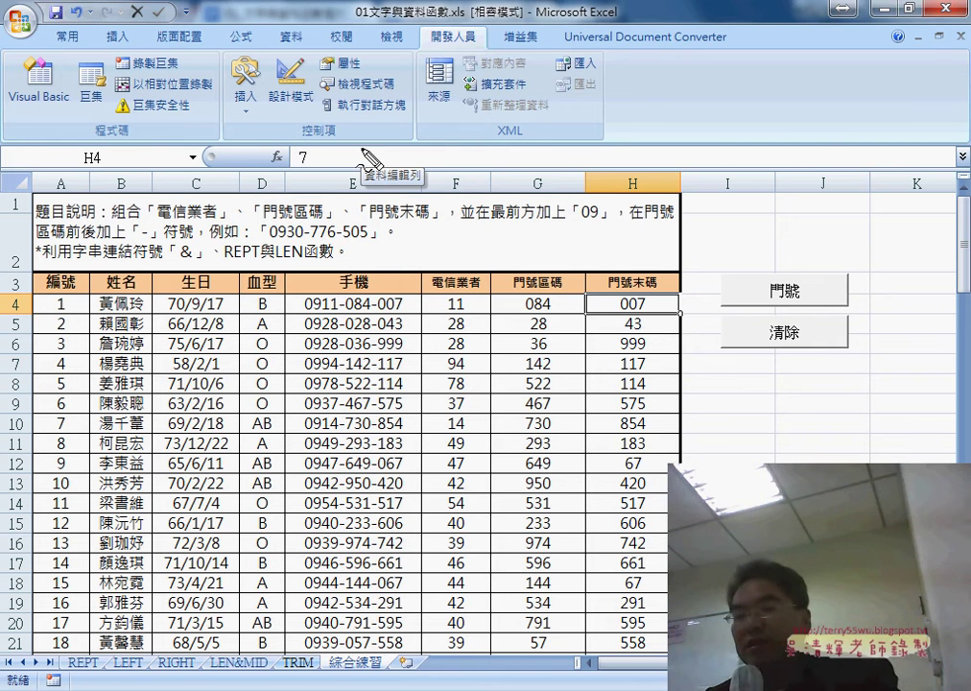
left_click_drag(315, 146, 313, 149)
left_click(645, 322)
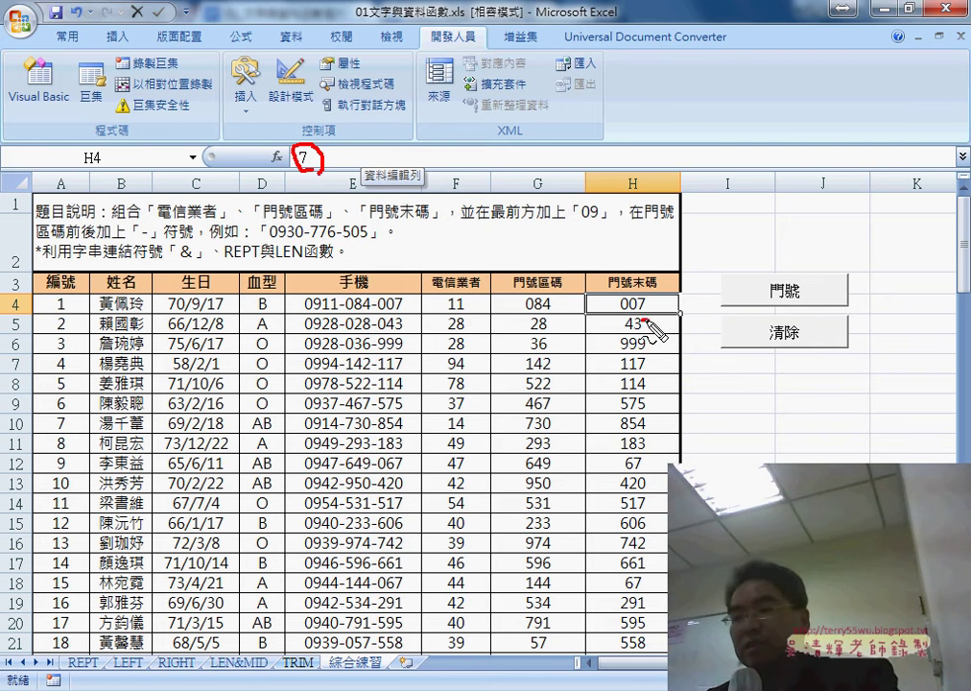
left_click_drag(646, 321, 662, 285)
mouse_move(586, 209)
left_mouse_down()
mouse_move(633, 271)
mouse_move(651, 255)
left_mouse_up()
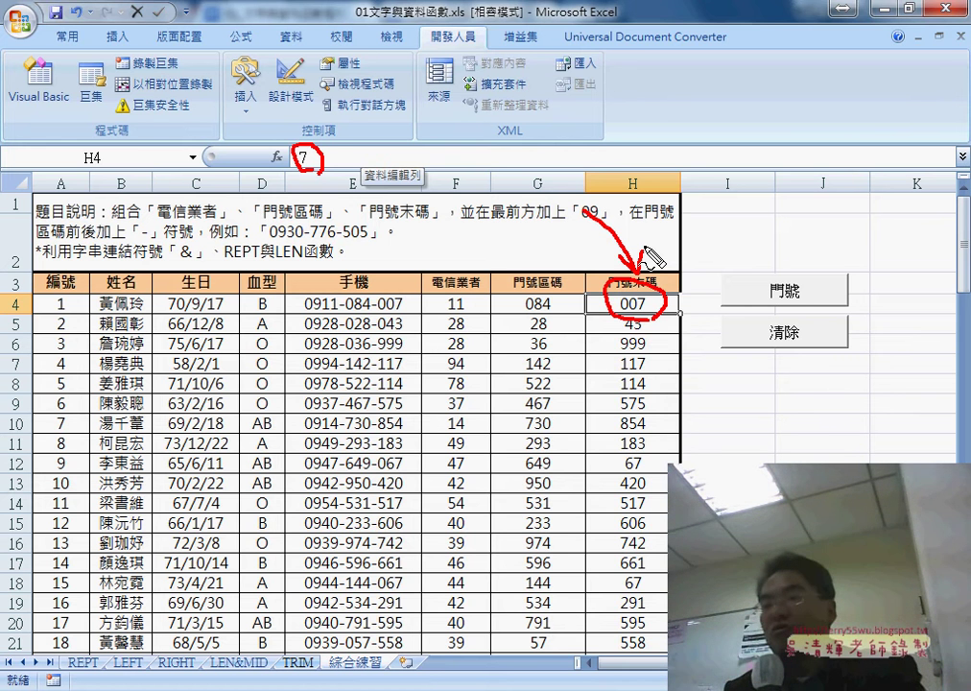
key("Escape")
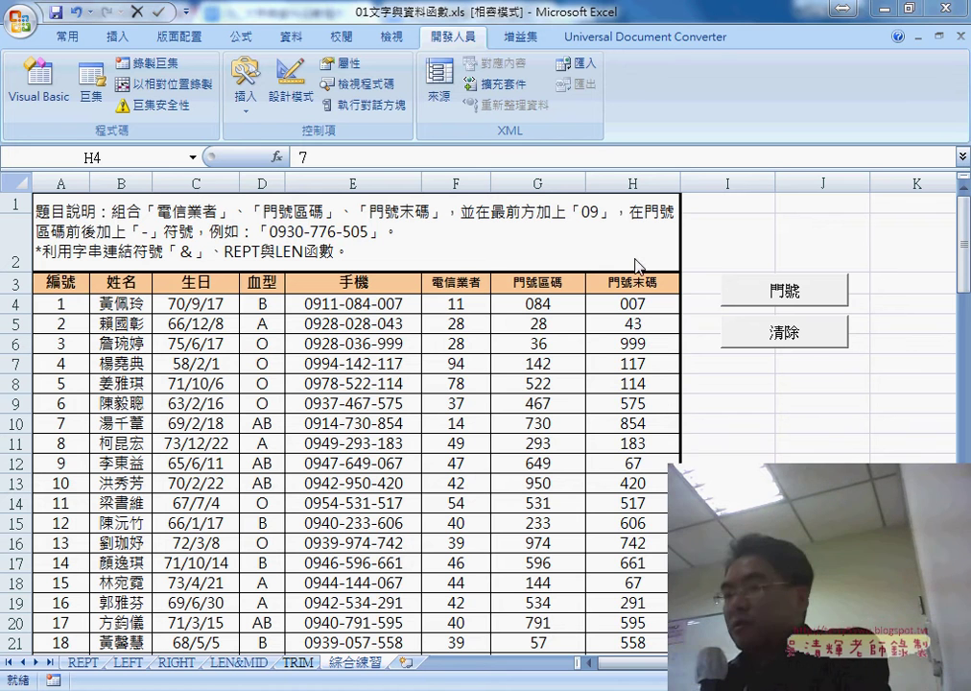
double_click(589, 303)
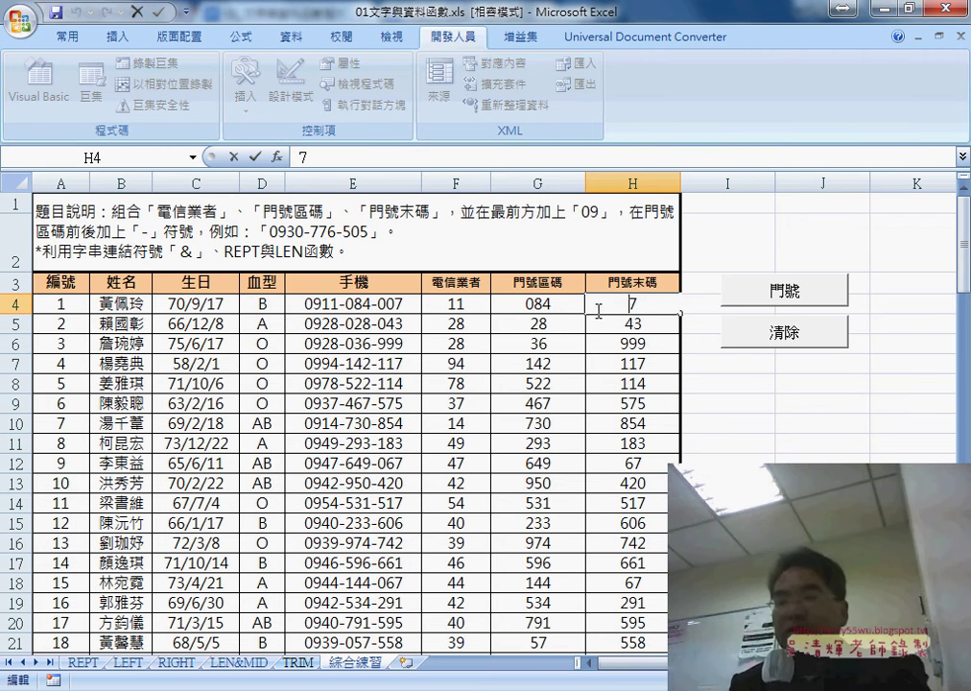
key("Escape")
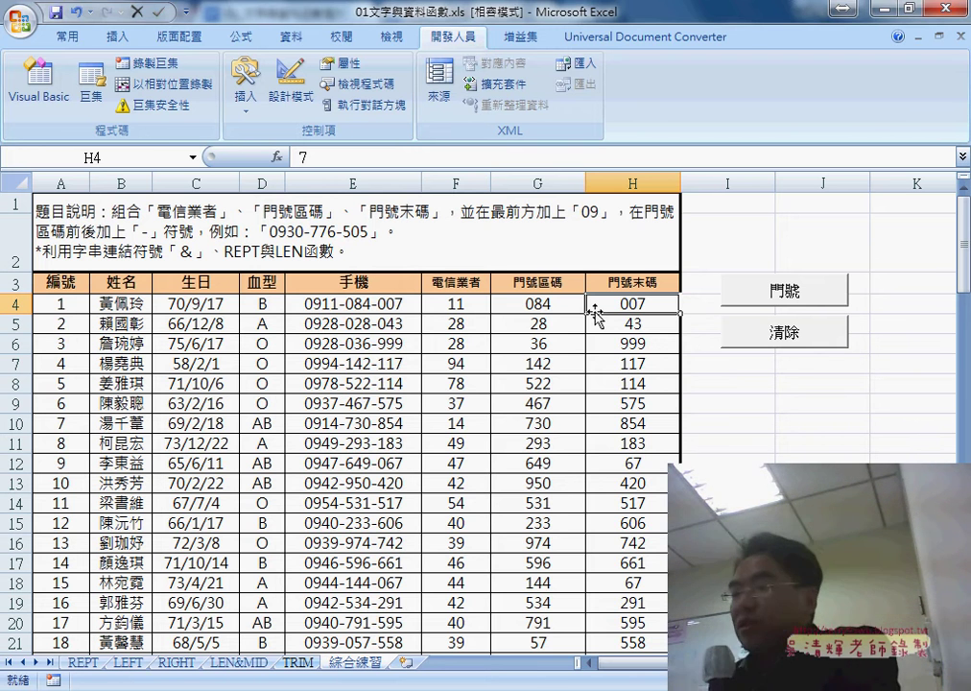
left_click(365, 305)
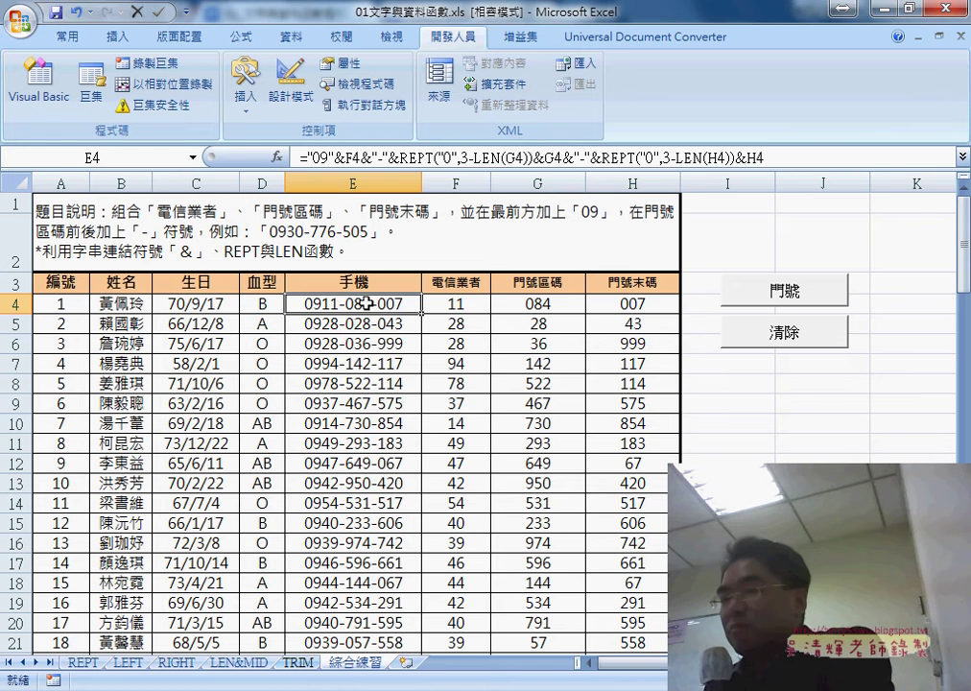
left_click_drag(396, 156, 562, 157)
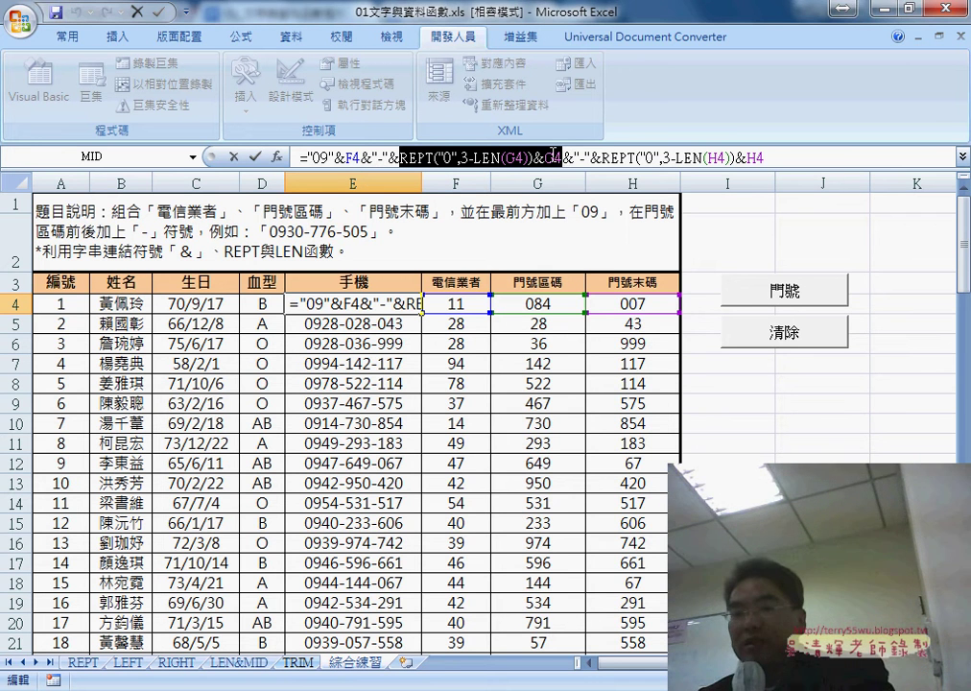
left_click(255, 155)
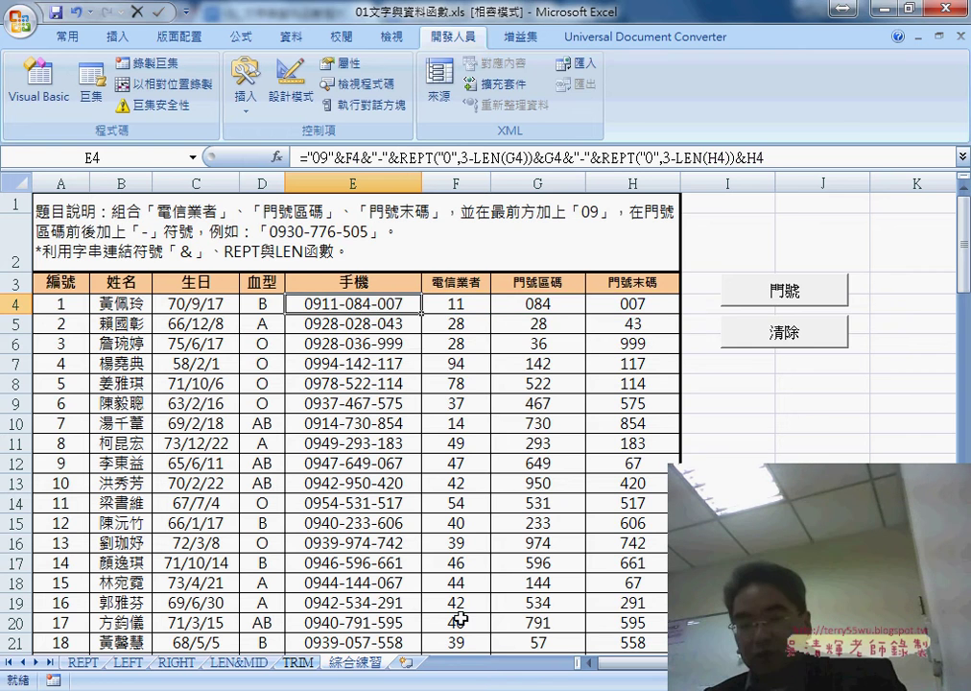
scroll(462, 619, "down", 1)
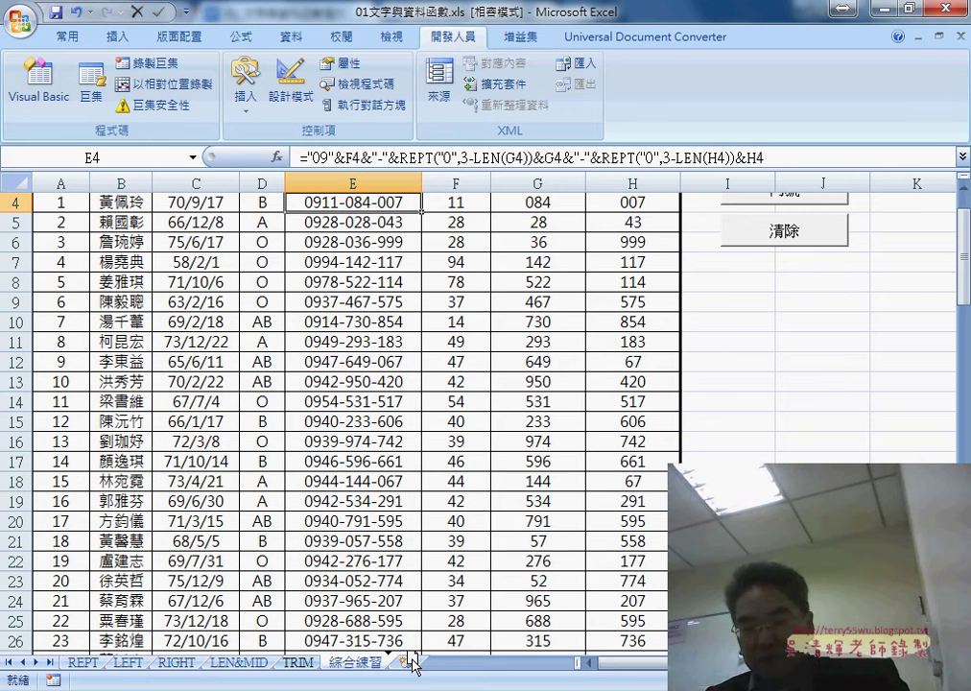
Copy the 綜合練習 sheet and name the copy 綜合練習 (TEXT).
left_click_drag(412, 662, 383, 655)
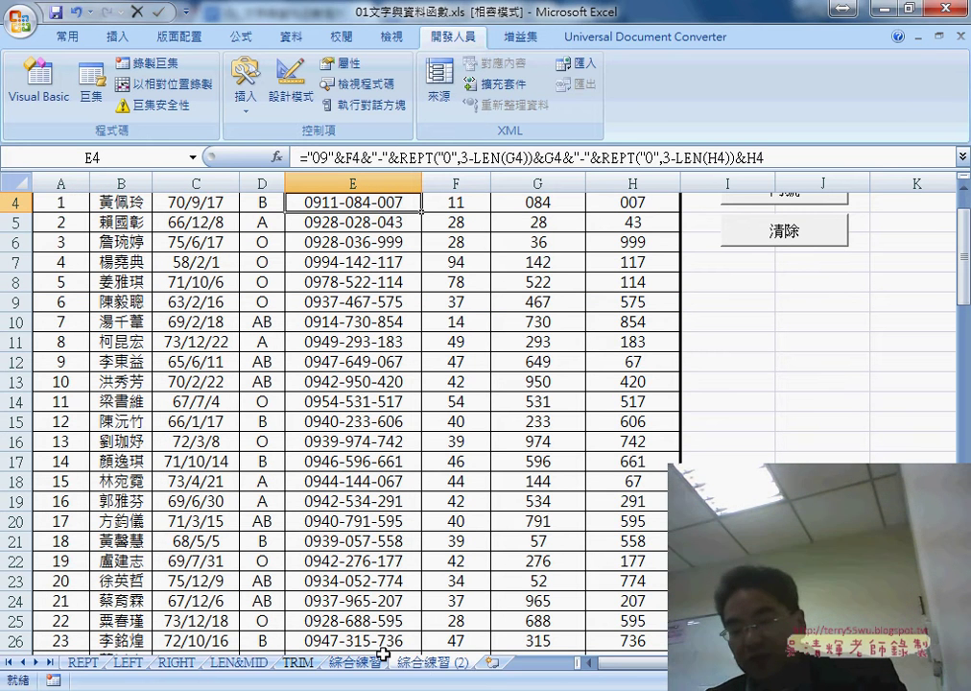
left_click_drag(455, 670, 461, 661)
type("TEXT")
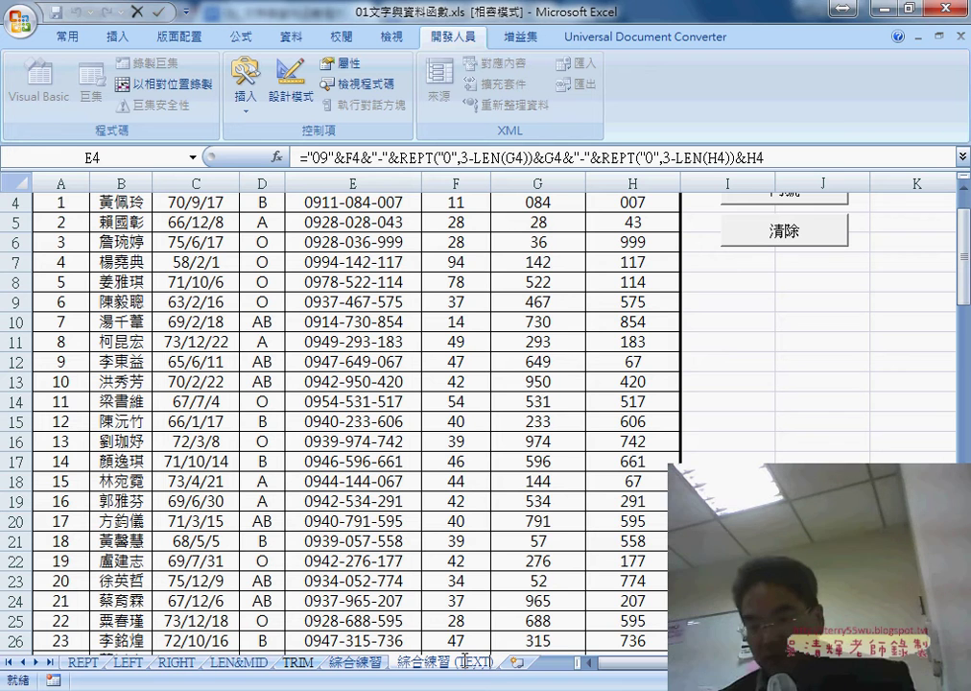
key("Return")
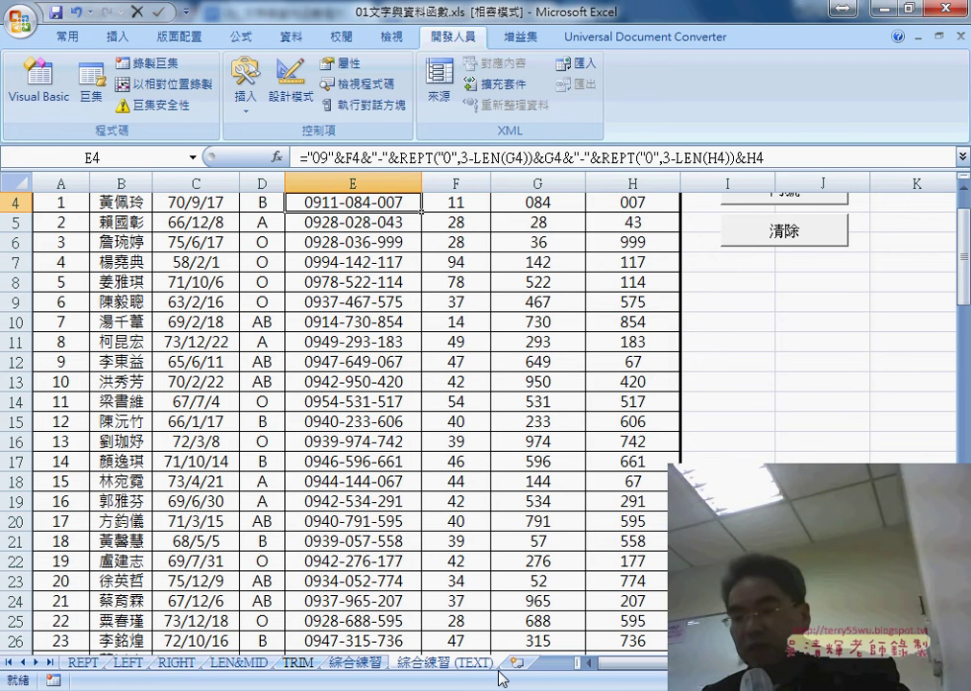
Copy 綜合練習 (TEXT) again and rename the new sheet 綜合練習 (VBA).
scroll(452, 492, "up", 1)
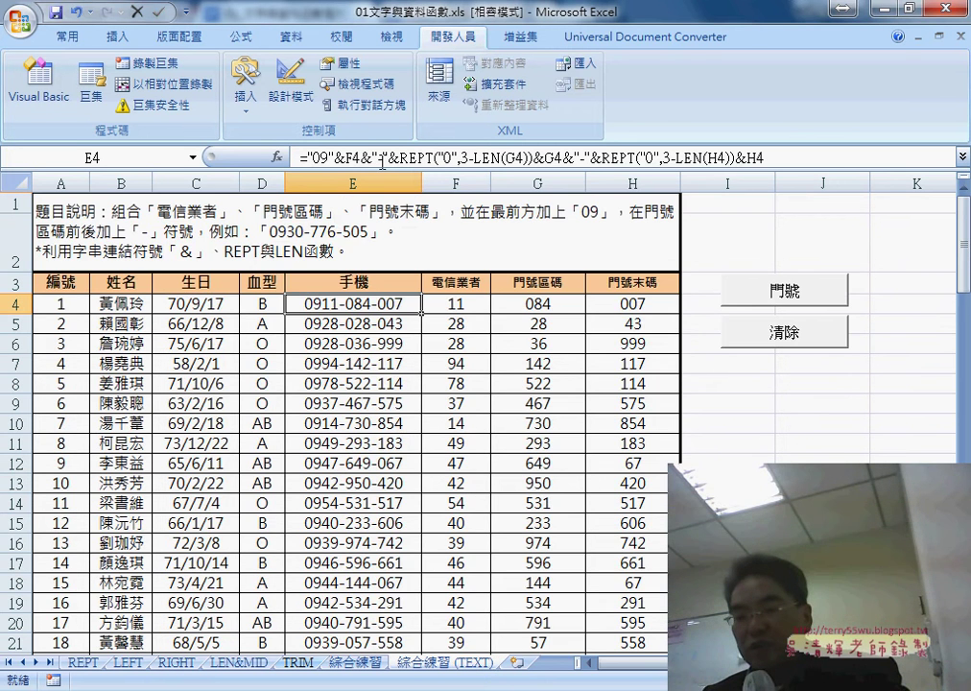
scroll(292, 527, "down", 1)
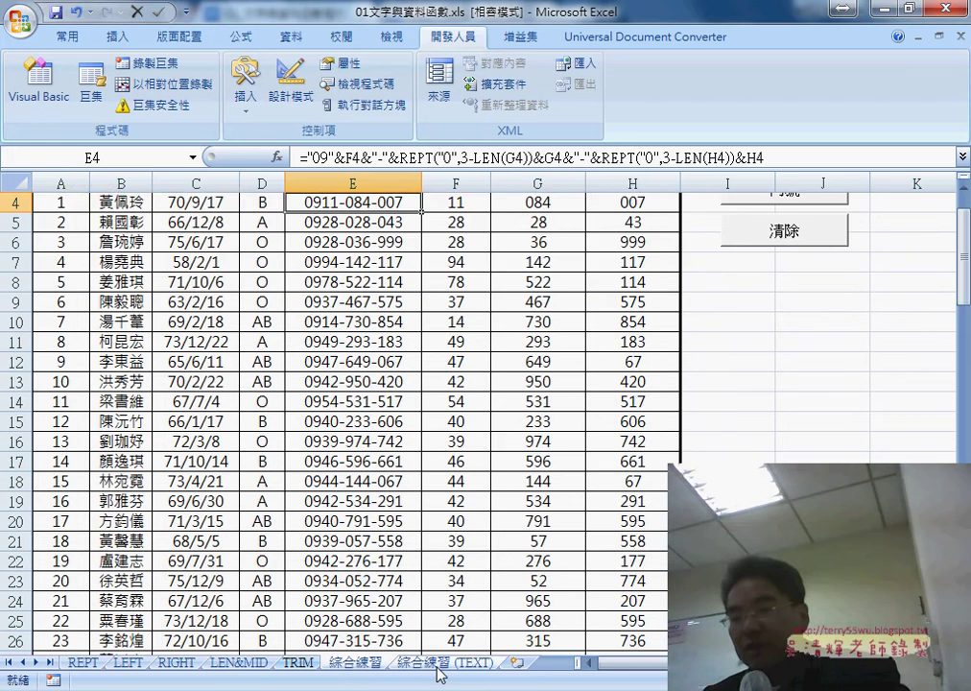
scroll(351, 533, "up", 1)
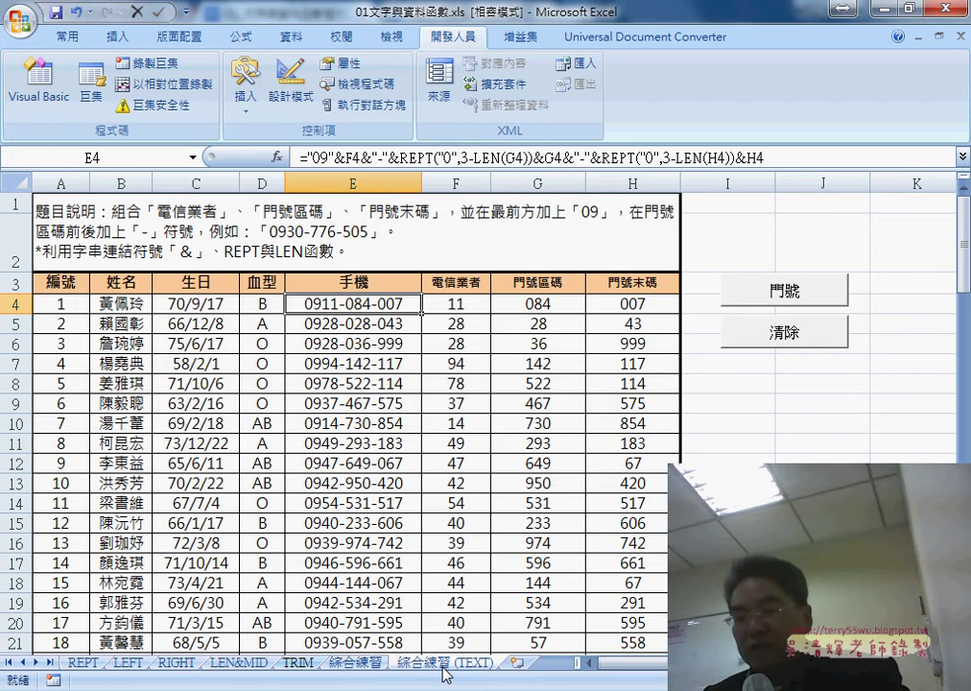
left_click_drag(532, 668, 543, 661)
double_click(533, 662)
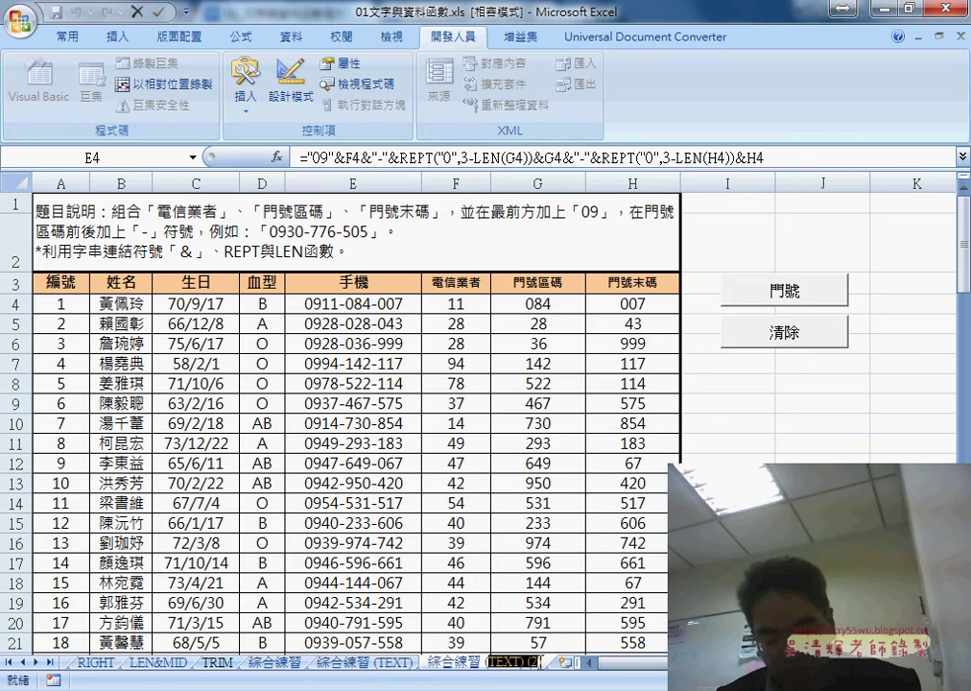
type("(VBA)")
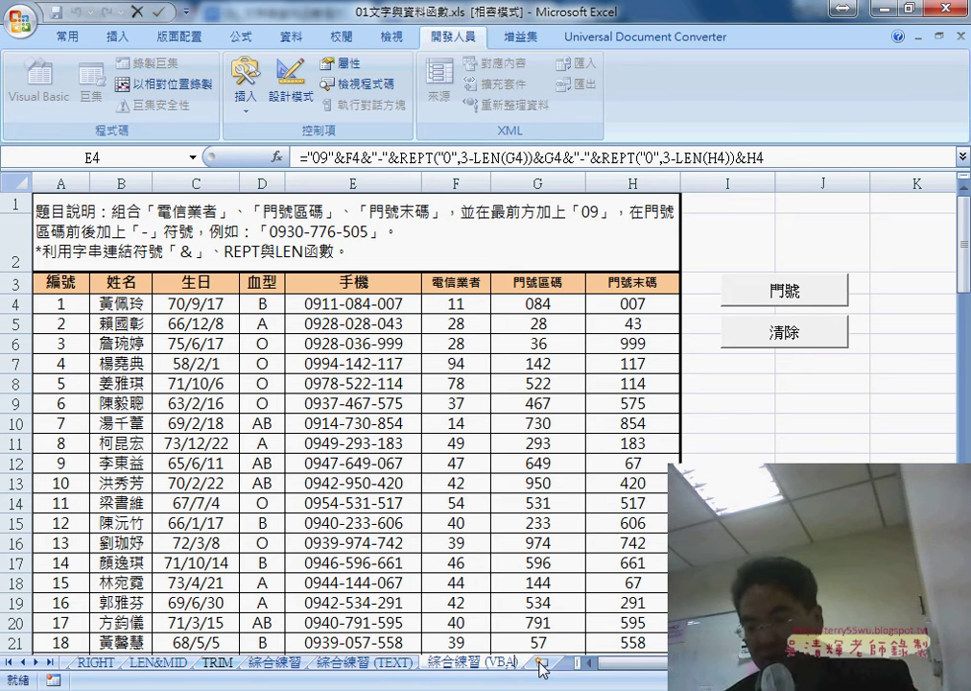
key("Return")
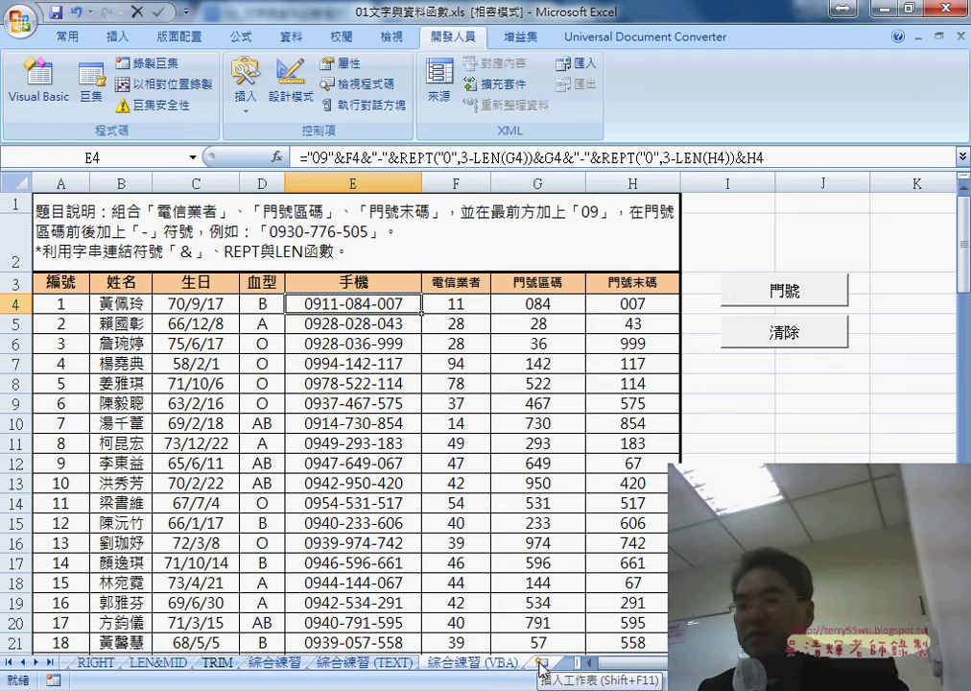
left_click(767, 454)
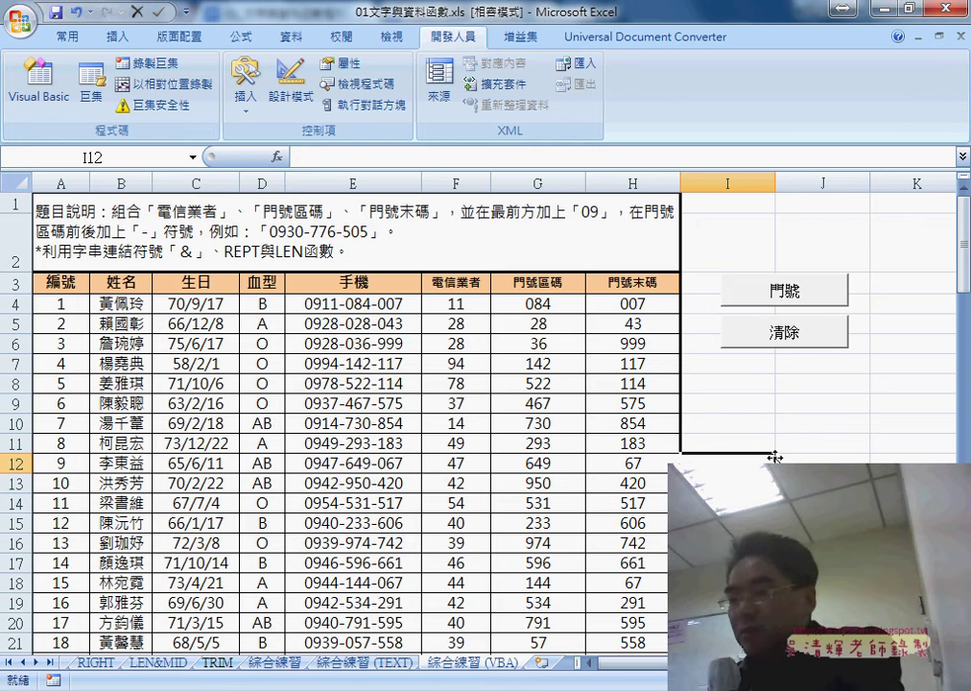
Run the 門號 and 清除 macros in turn, ending with 清除, then select E4.
left_click(789, 335)
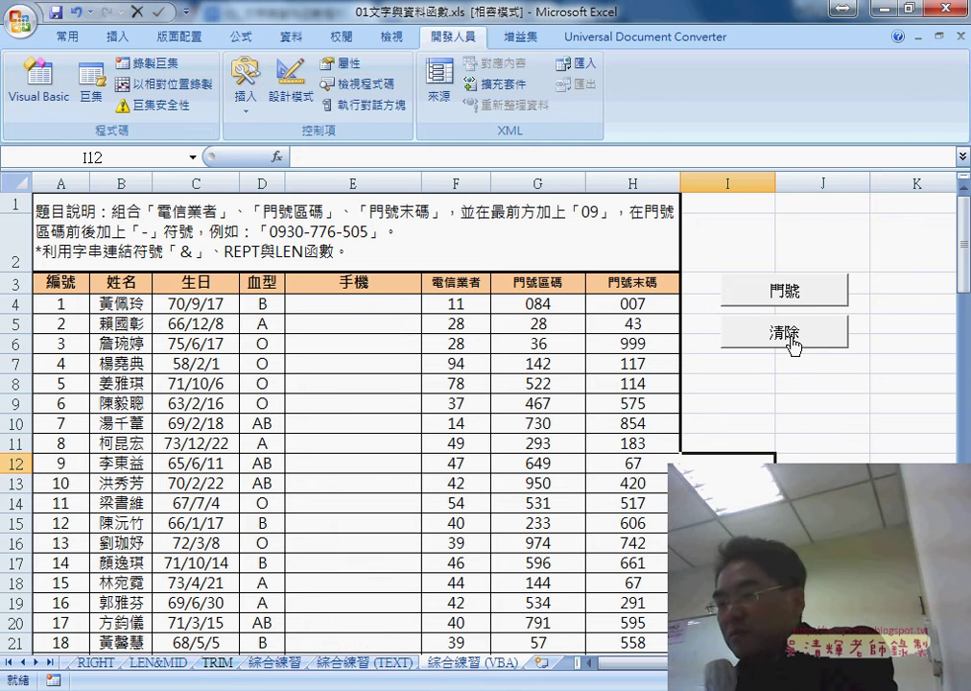
left_click(796, 297)
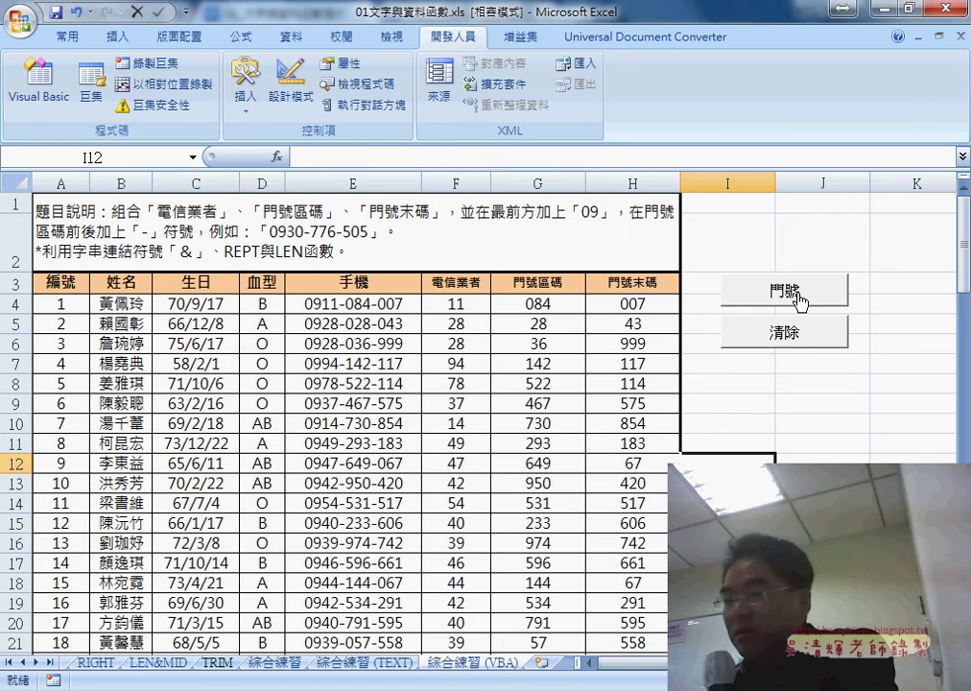
left_click(796, 333)
left_click(796, 297)
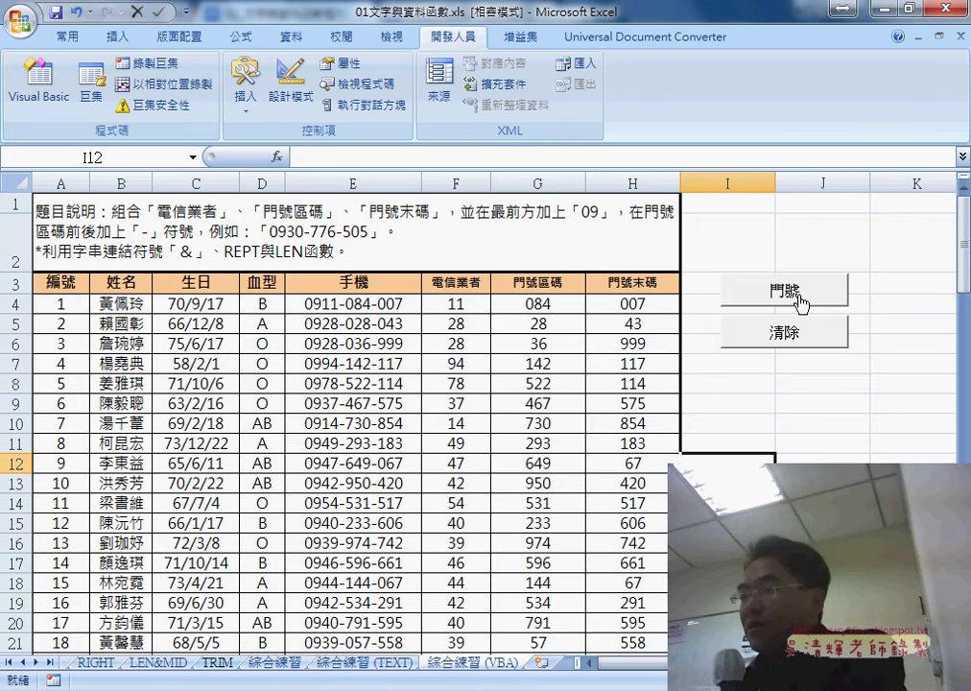
left_click(786, 336)
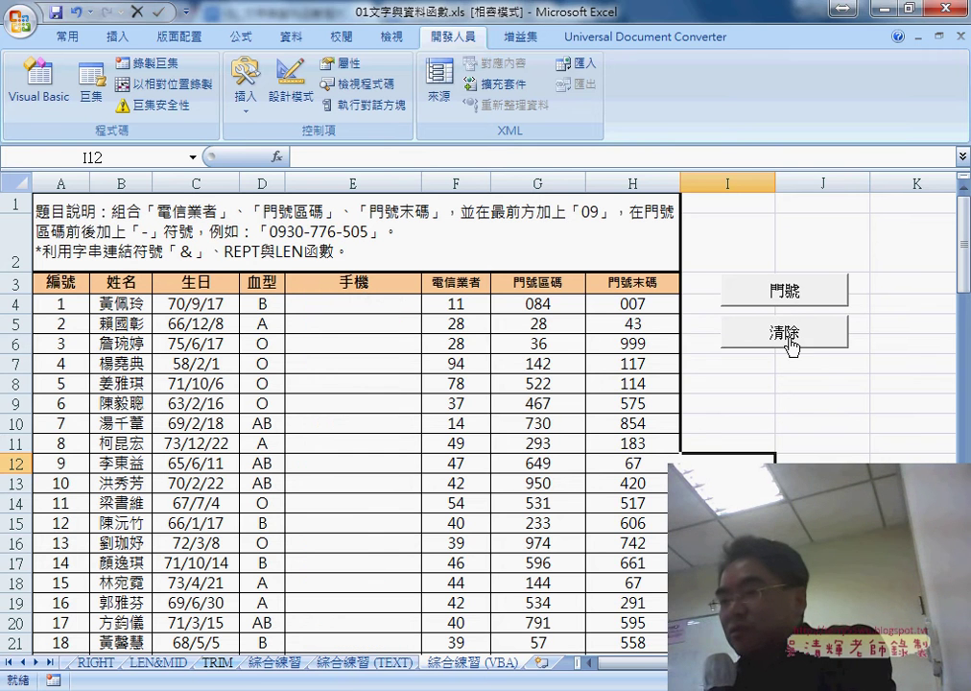
left_click(391, 302)
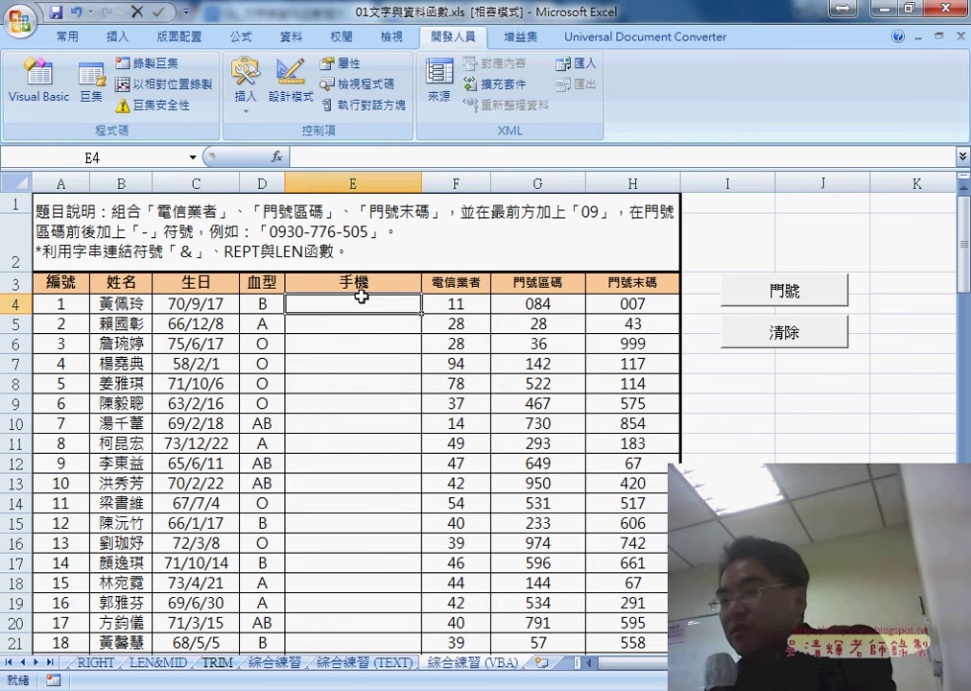
left_click(279, 157)
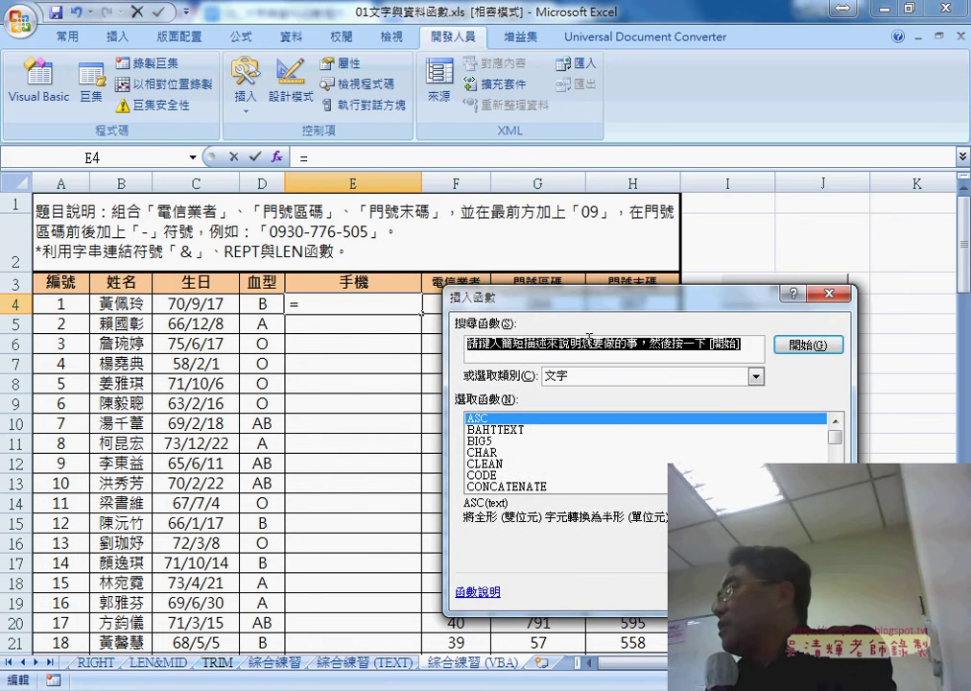
left_click(640, 376)
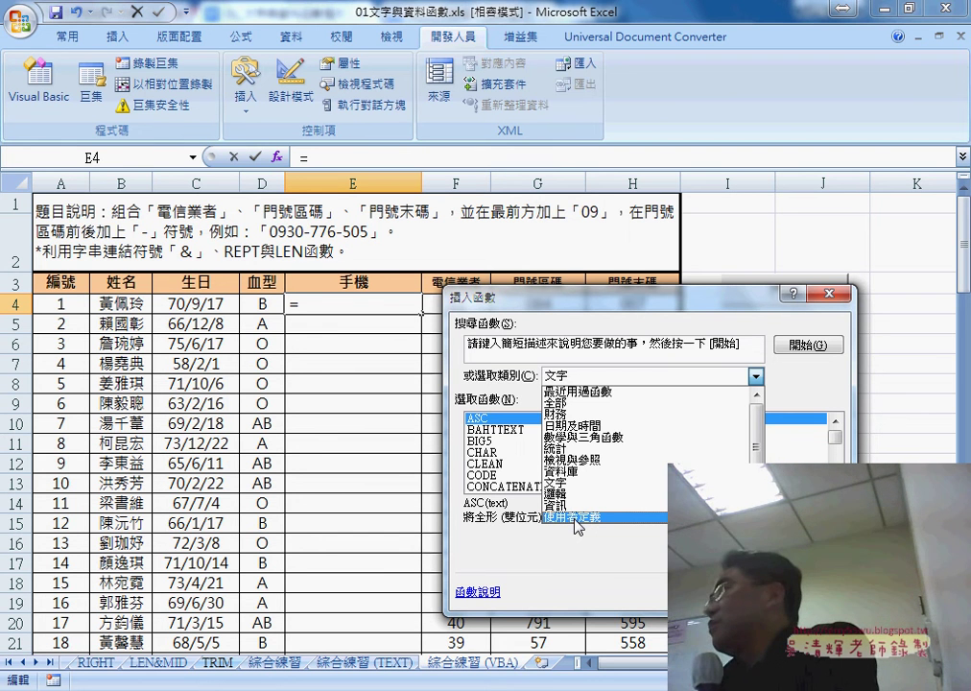
left_click(576, 526)
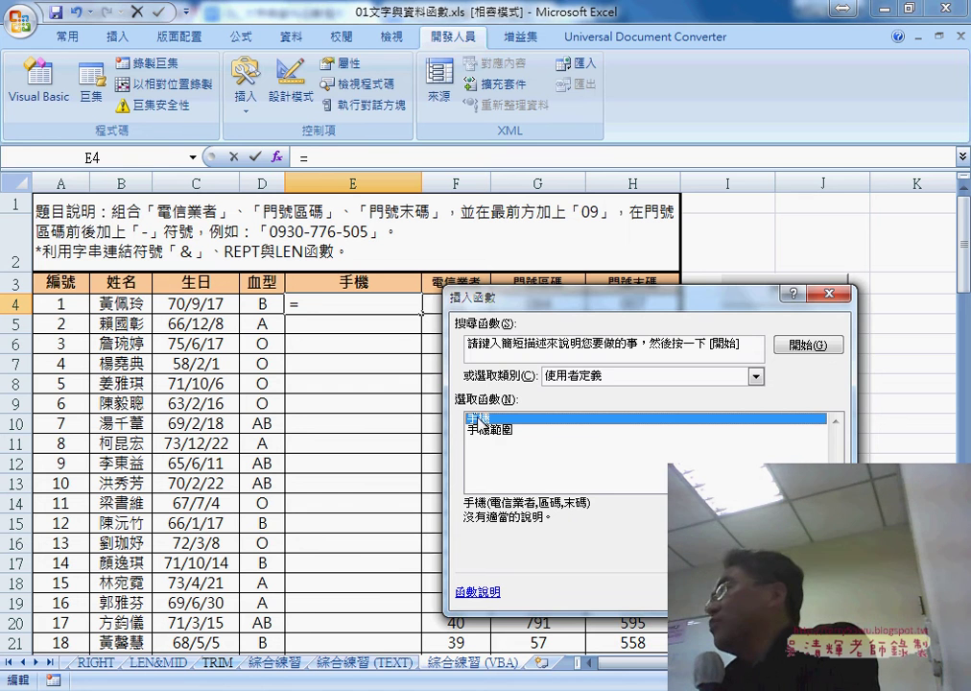
key("Return")
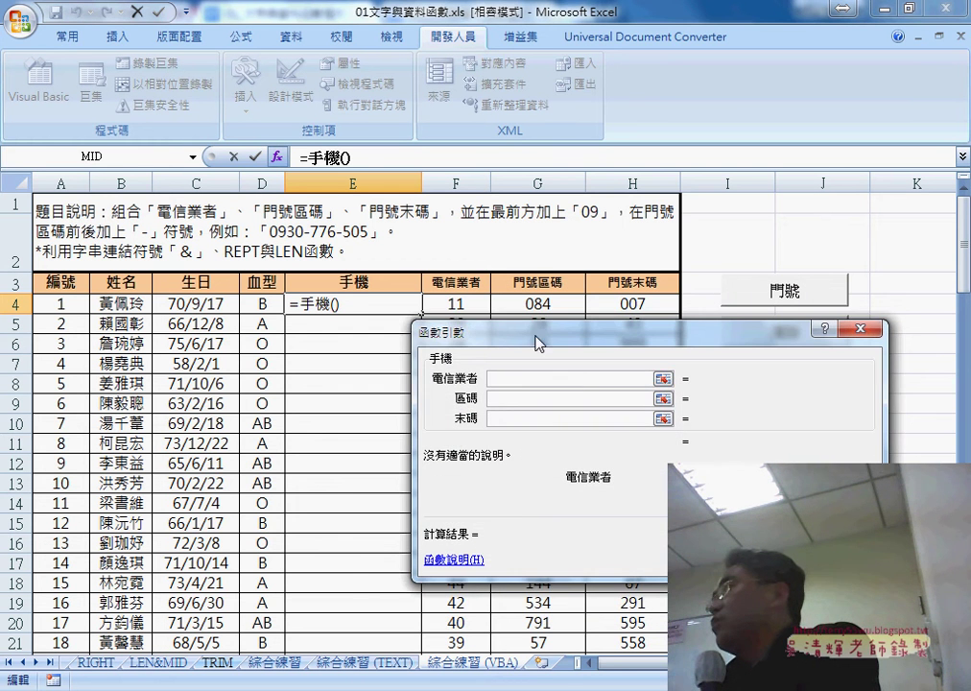
left_click_drag(538, 344, 466, 373)
left_click(457, 303)
left_click(509, 427)
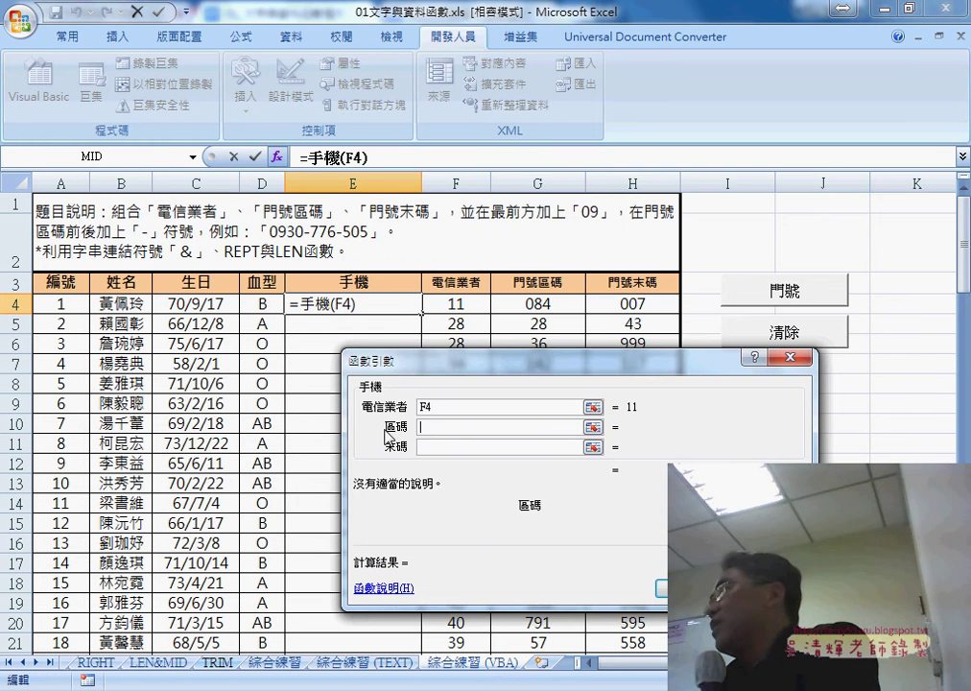
left_click(526, 312)
key("Tab")
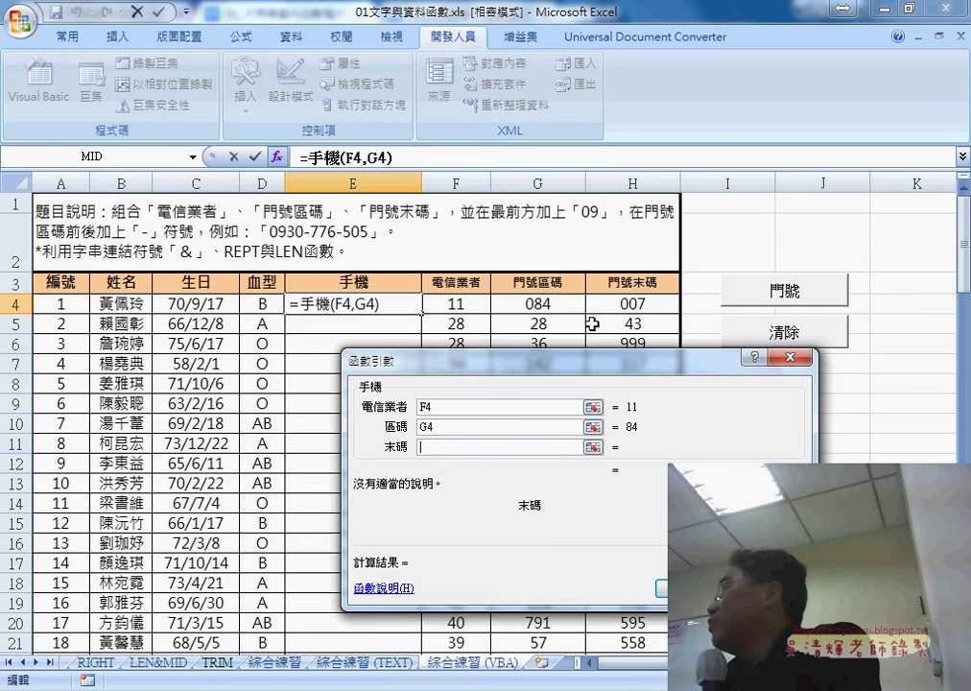
left_click(615, 308)
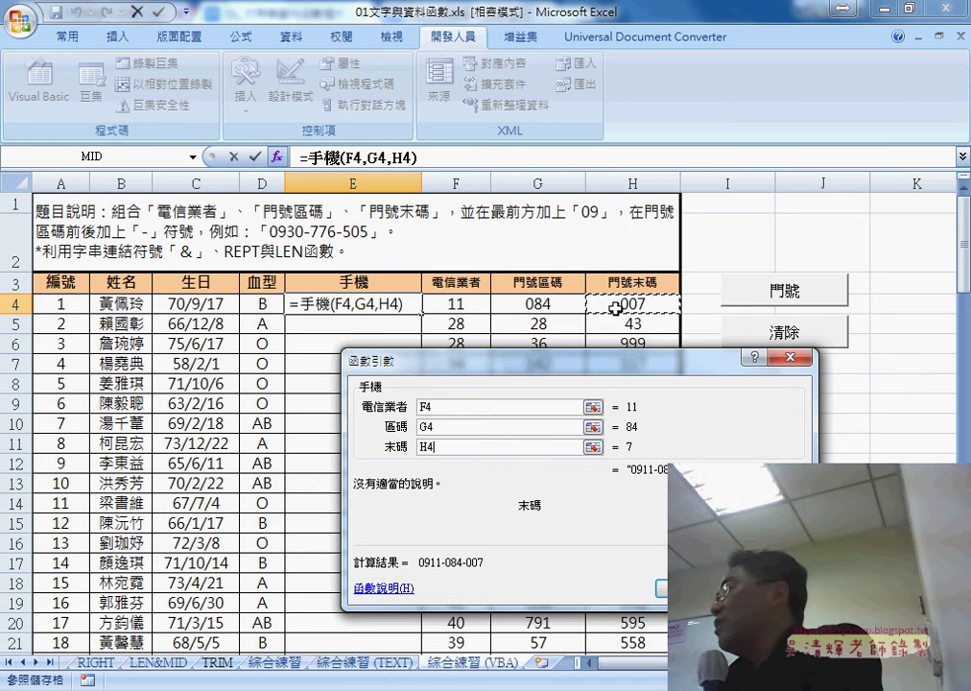
key("Return")
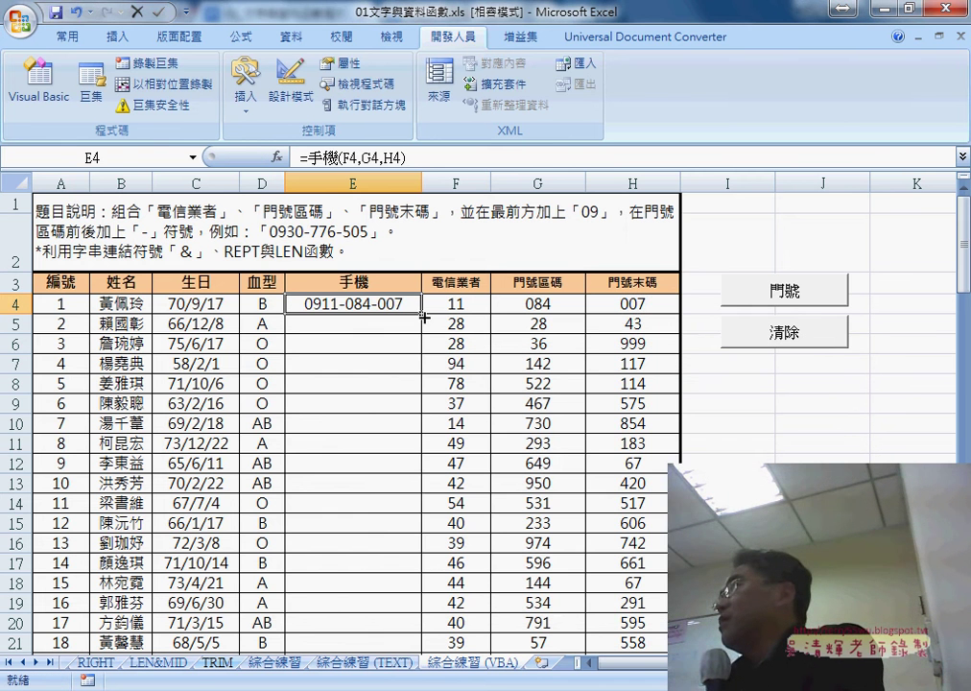
Fill the 手機 formula from E4 down through E21.
double_click(423, 316)
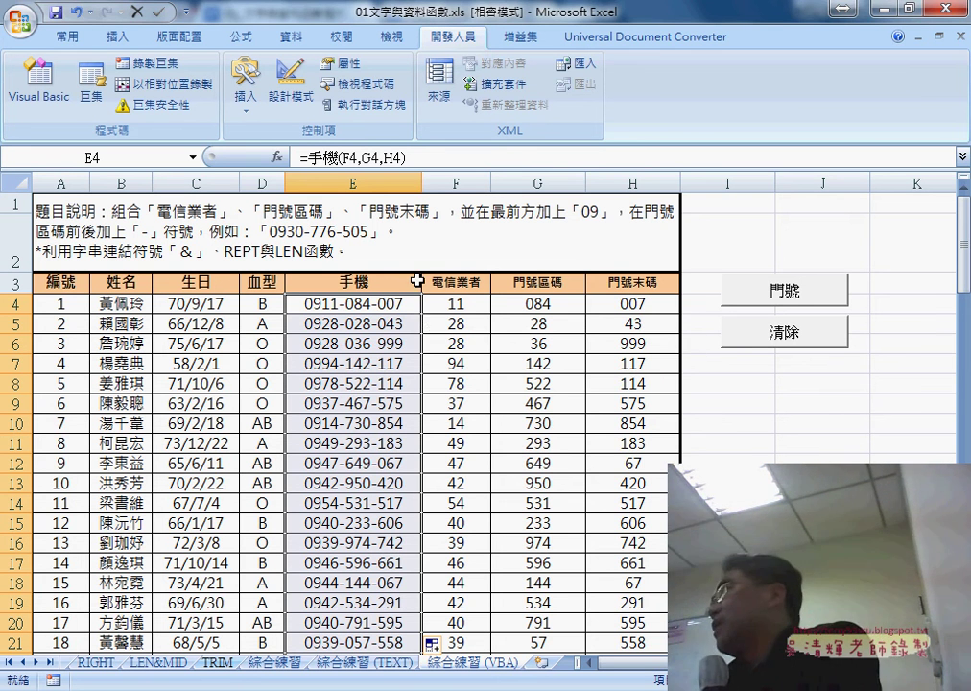
left_click(401, 158)
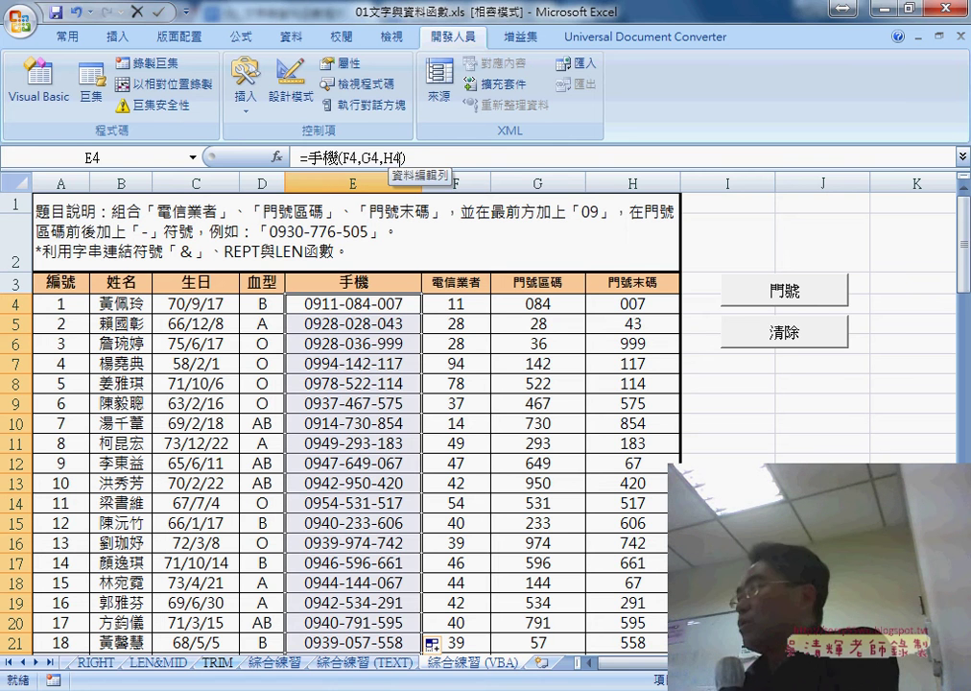
key("Escape")
Clear the phone formulas from E4:E21 and select the phone parts F4:H4.
key("Delete")
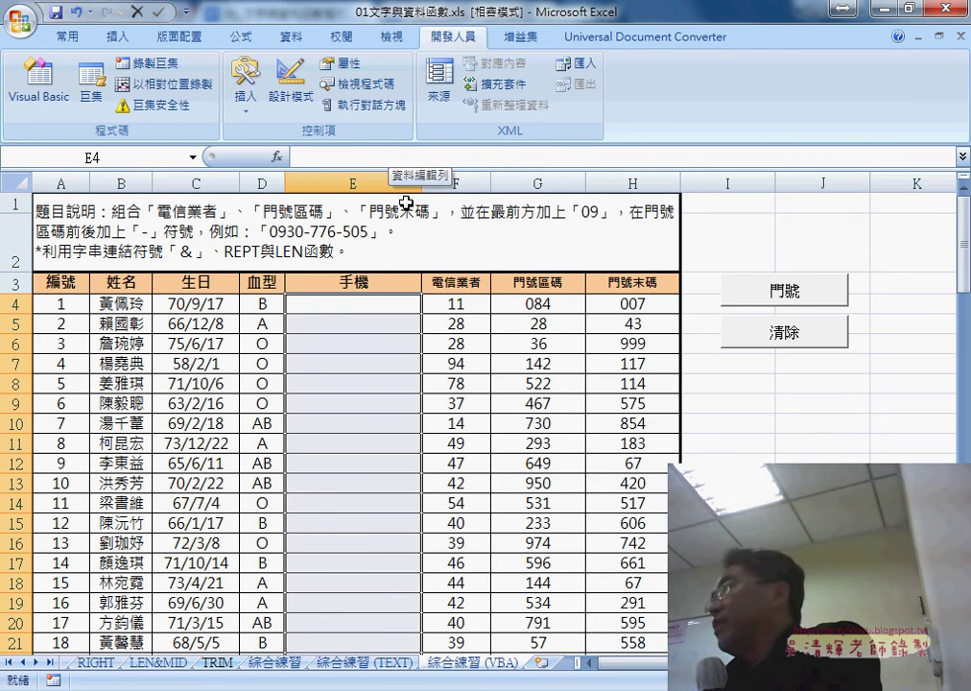
left_click(456, 304)
left_click_drag(456, 305, 621, 304)
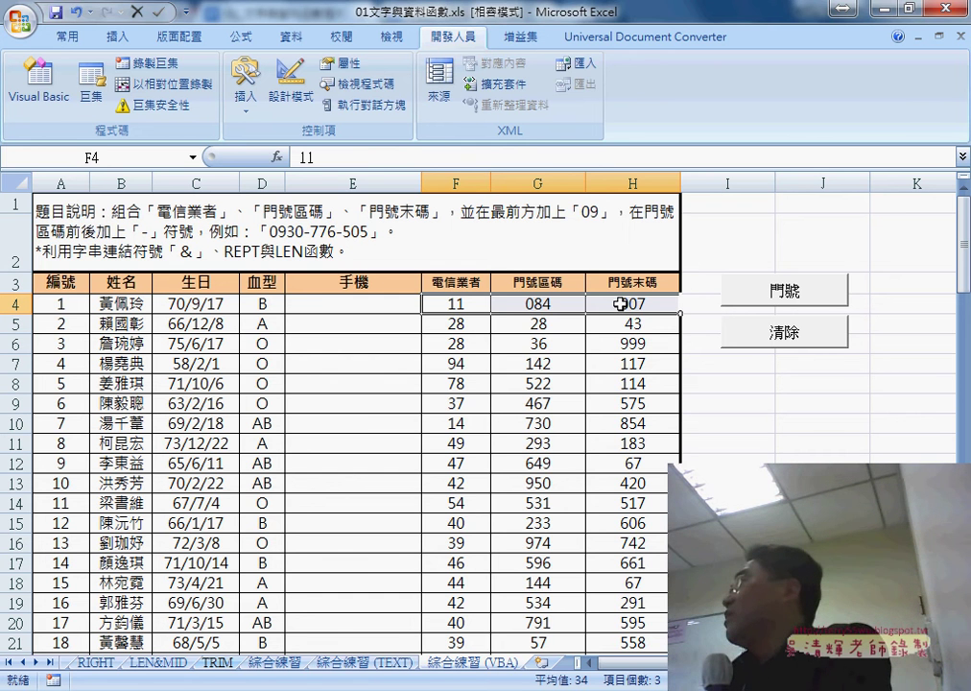
Enter =手機範圍(F4:H4) in E4 and fill it down through E21.
left_click(386, 301)
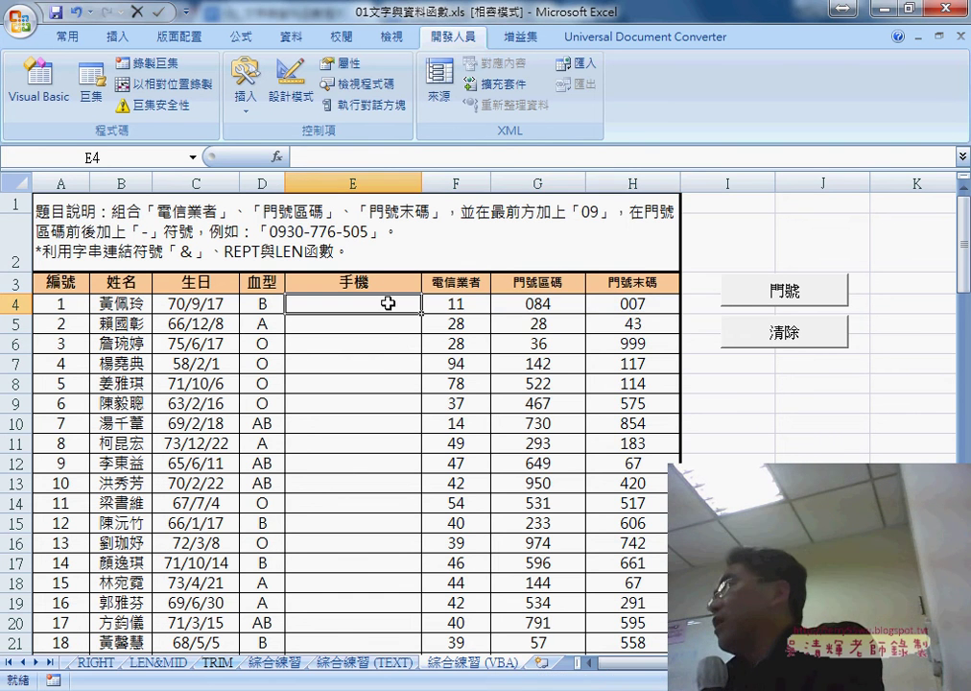
key("shift+F3")
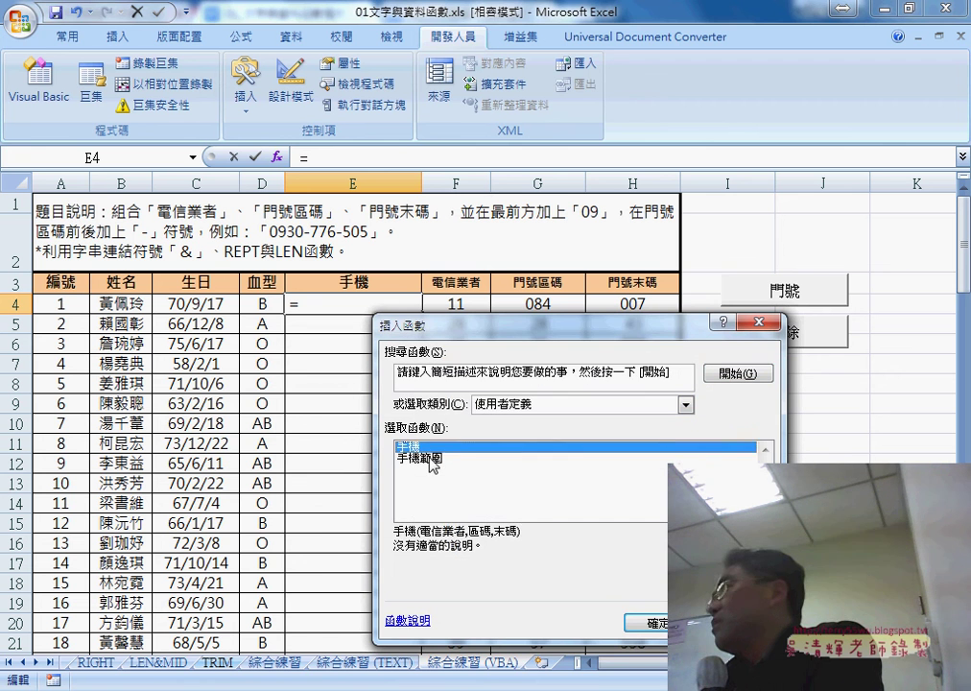
left_click(416, 460)
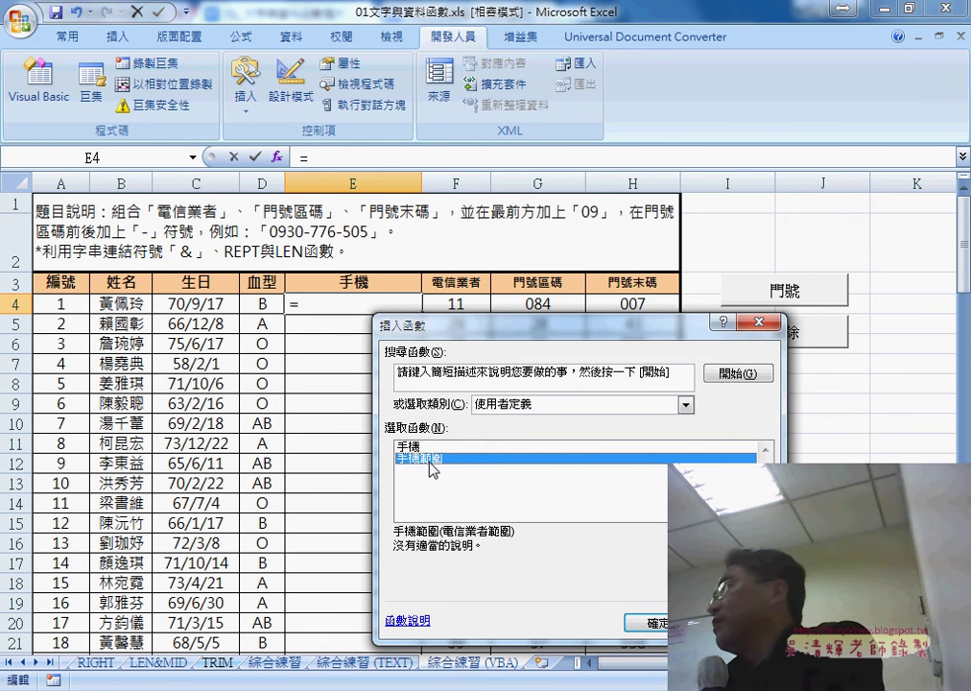
key("Return")
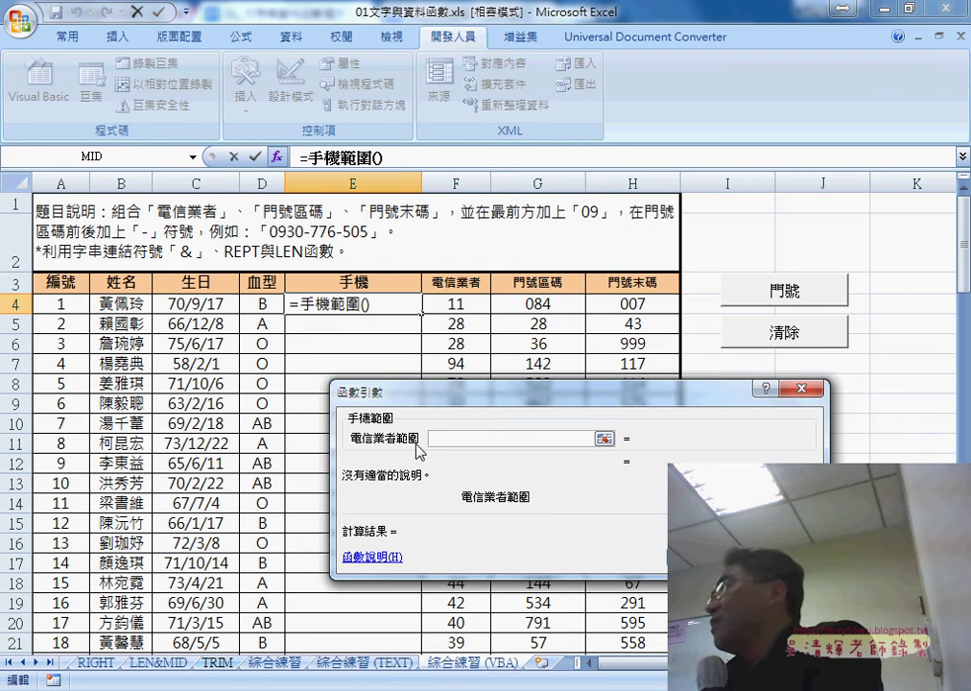
left_click_drag(455, 304, 624, 304)
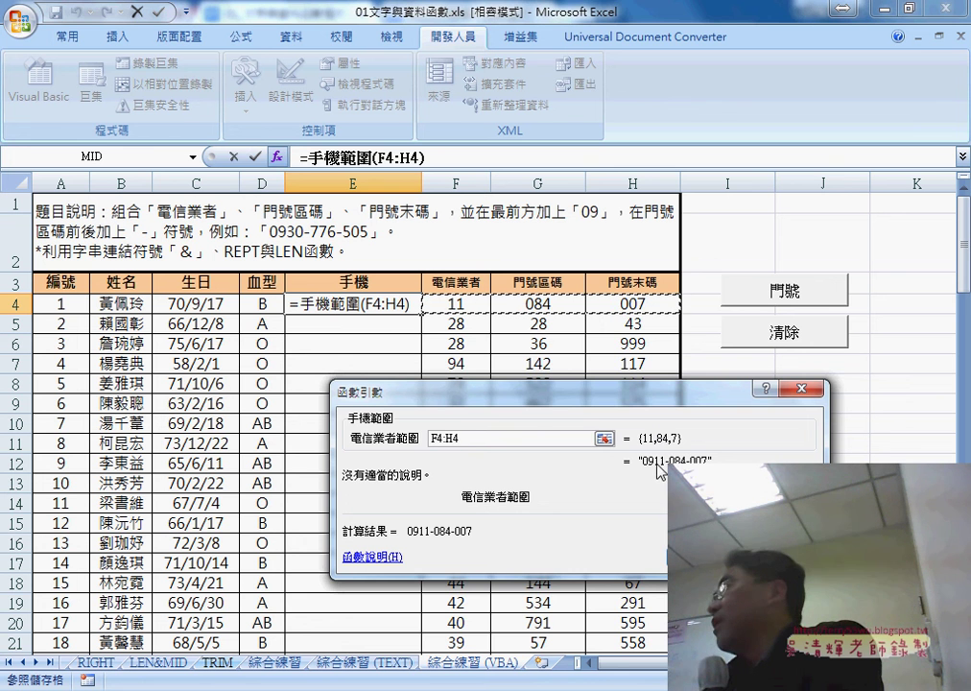
key("Return")
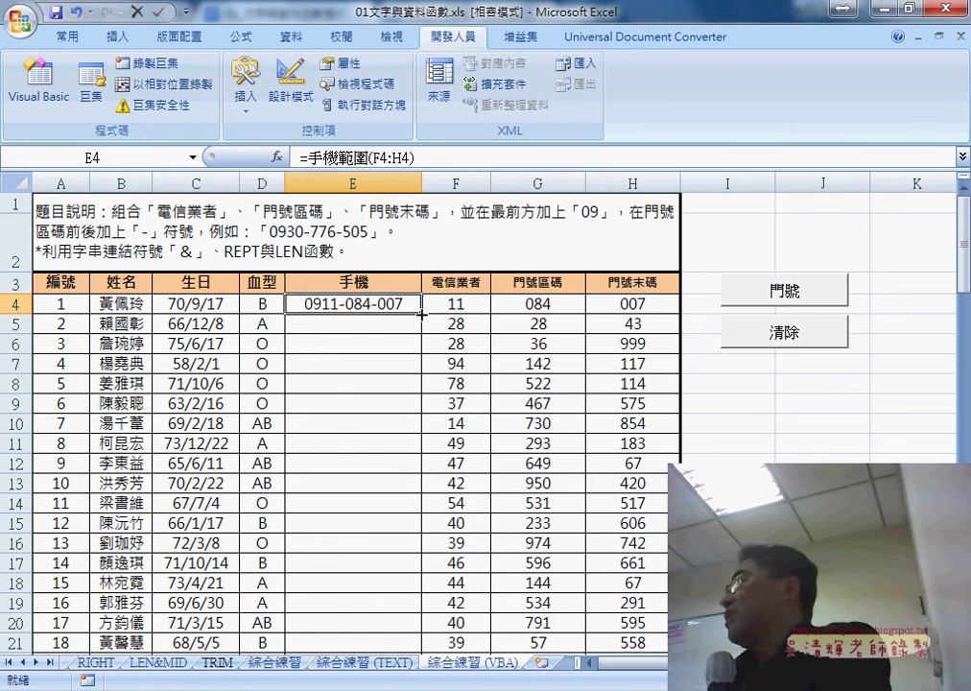
double_click(421, 312)
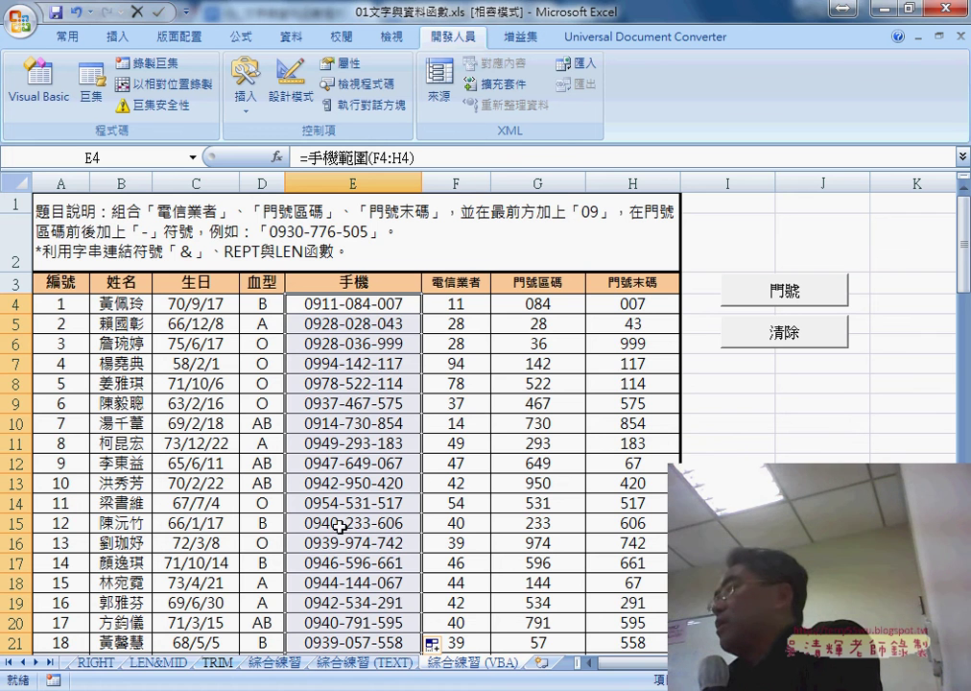
Switch to the 綜合練習 (TEXT) sheet to compare its REPT/LEN phone formula.
left_click(362, 662)
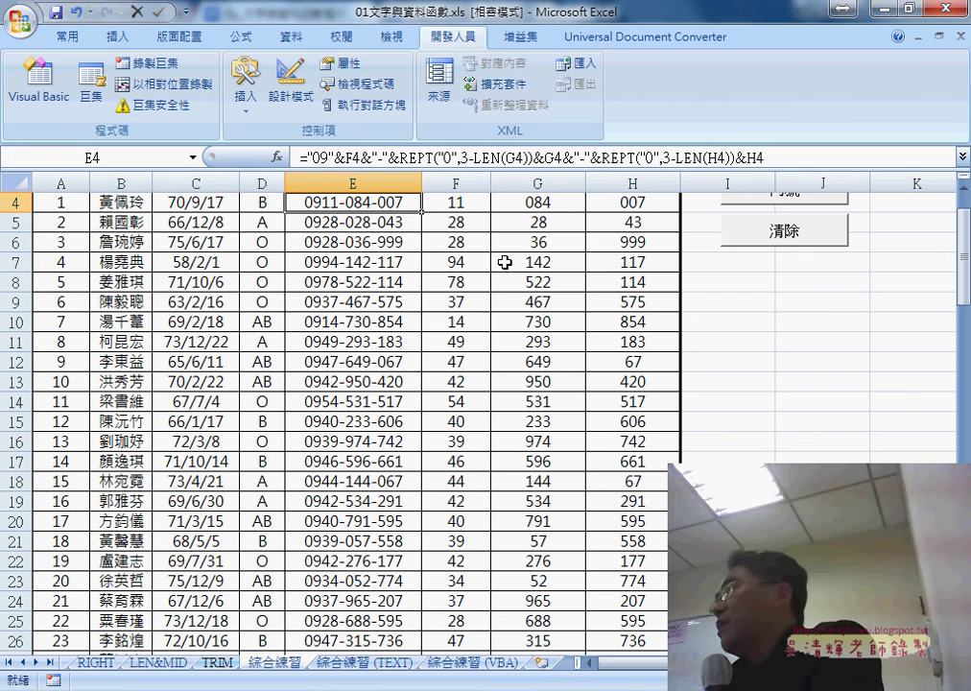